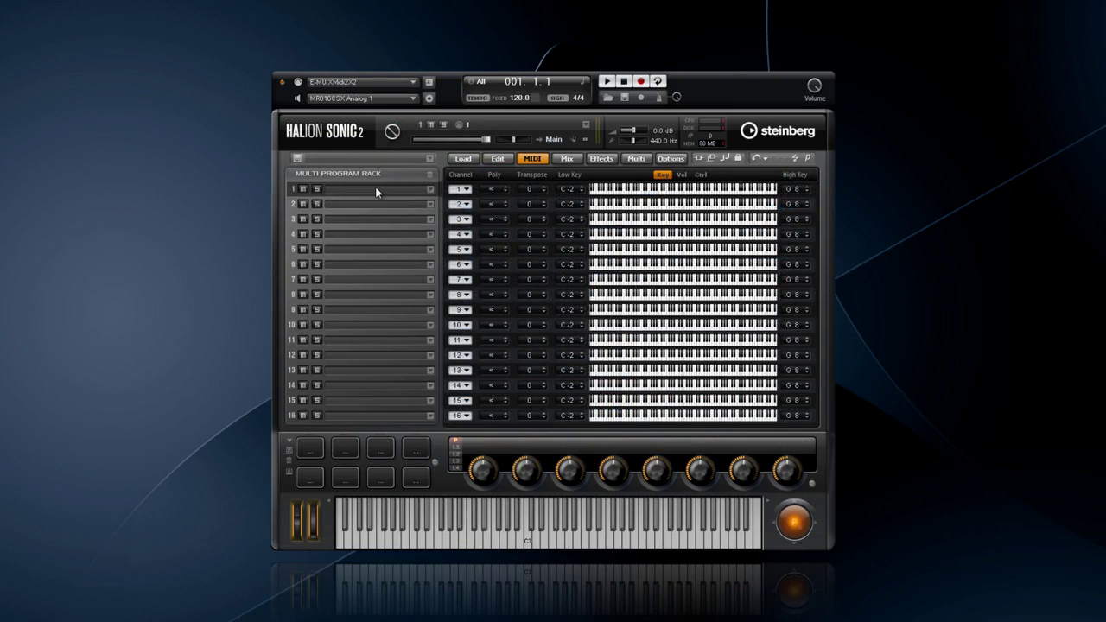
# Step: Load the Mad Machine MW program into slot 1 from the Arpeggio sub category of the Trium instrument set
pyautogui.click(462, 160)
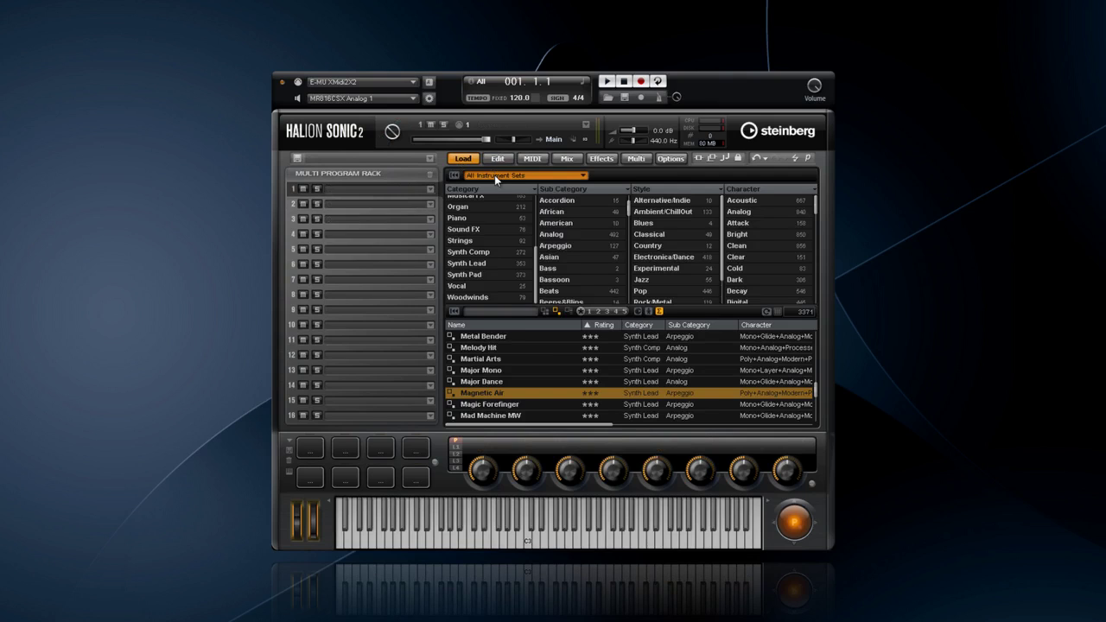
pyautogui.click(494, 175)
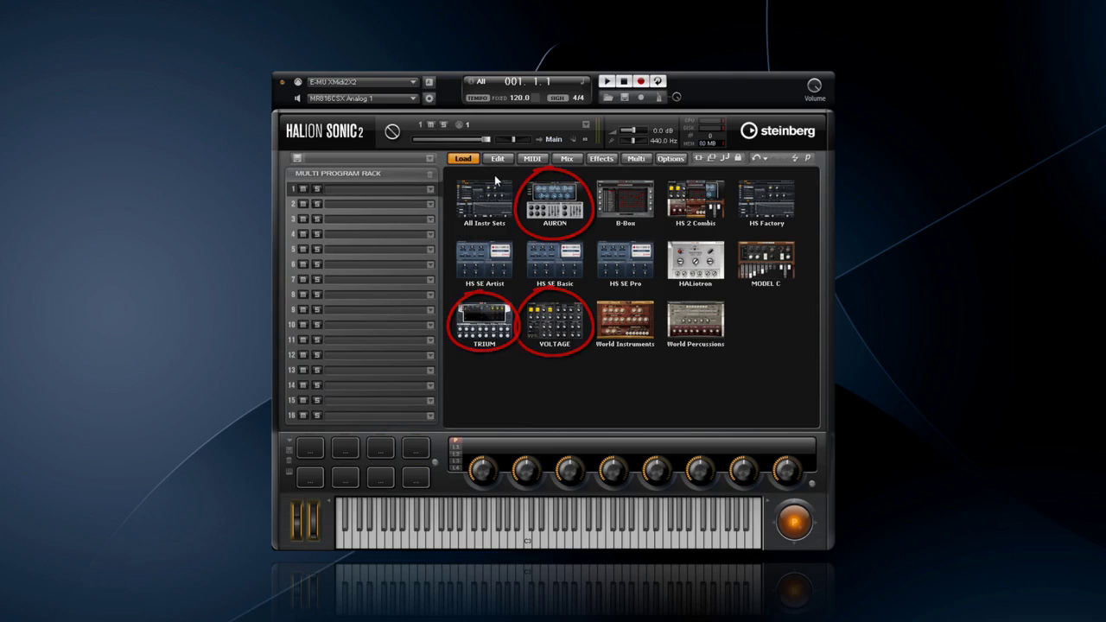
pyautogui.click(486, 318)
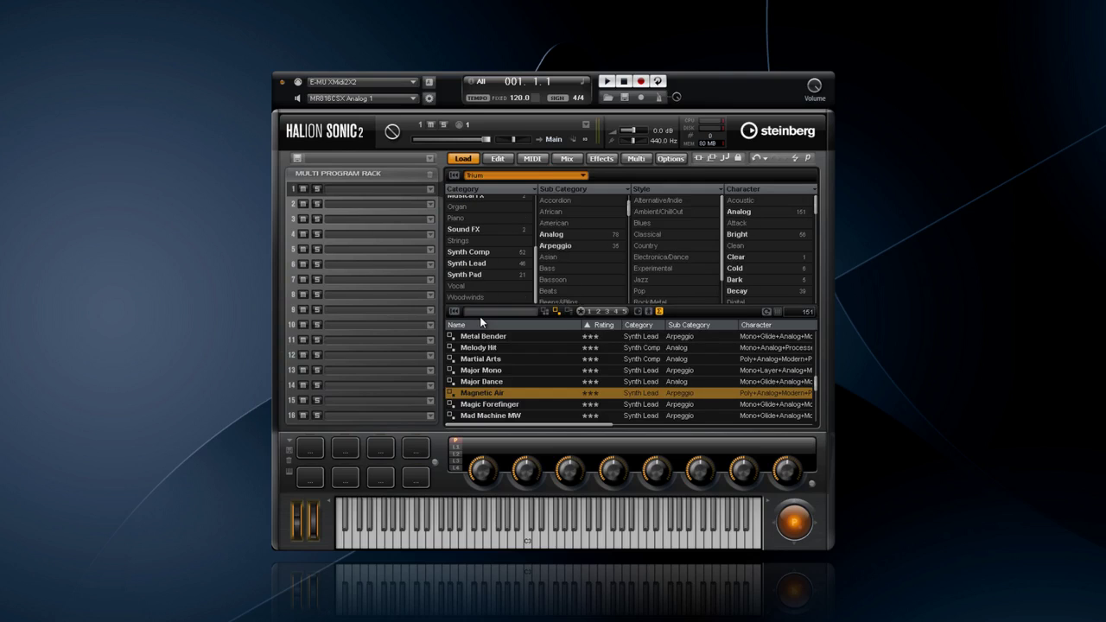
pyautogui.click(558, 247)
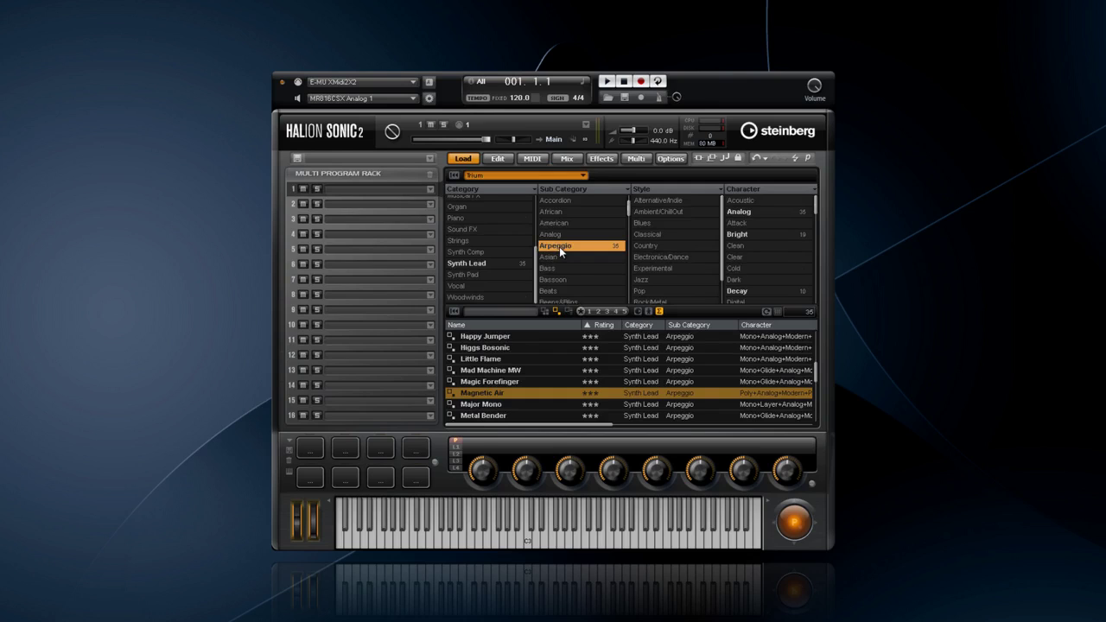
pyautogui.doubleClick(502, 371)
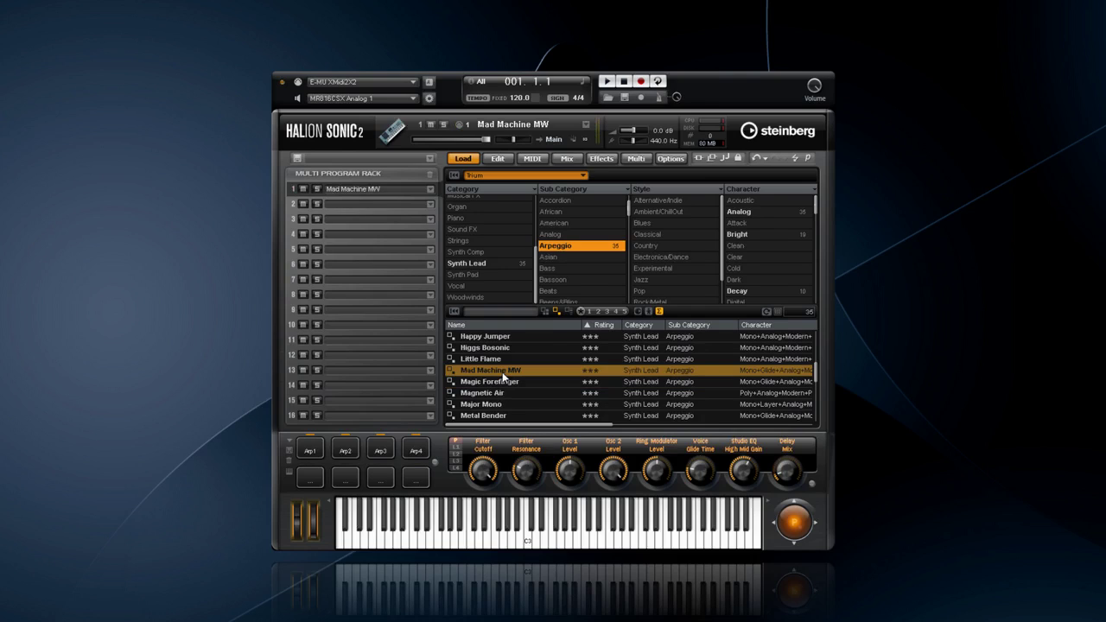
# Step: Open the arpeggiator settings of the Trium layer in the Mad Machine MW program
pyautogui.click(499, 161)
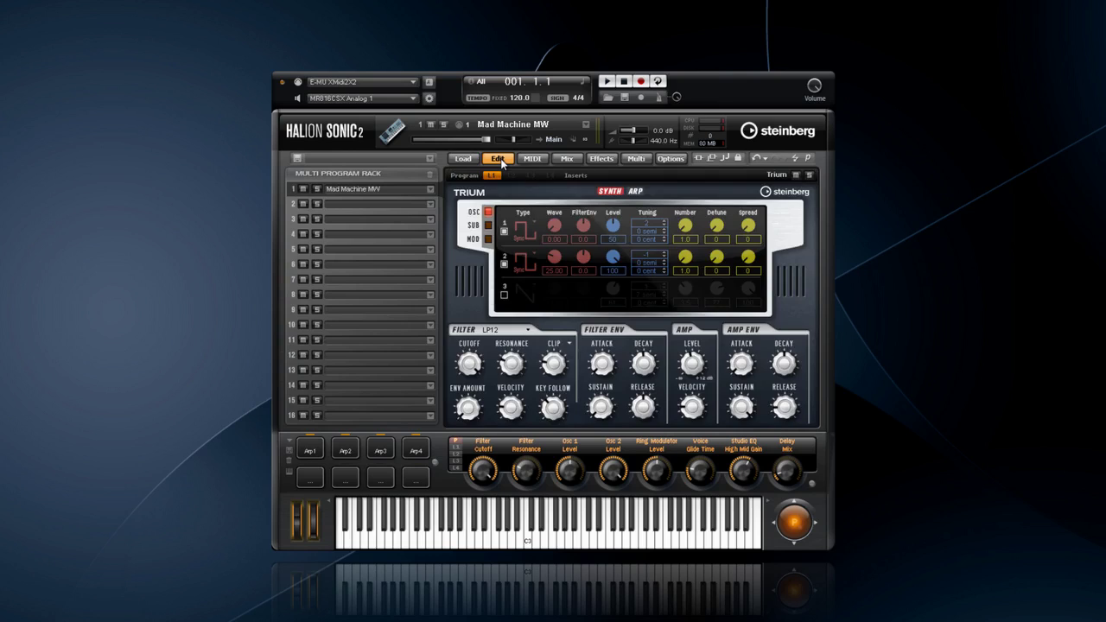
pyautogui.click(475, 176)
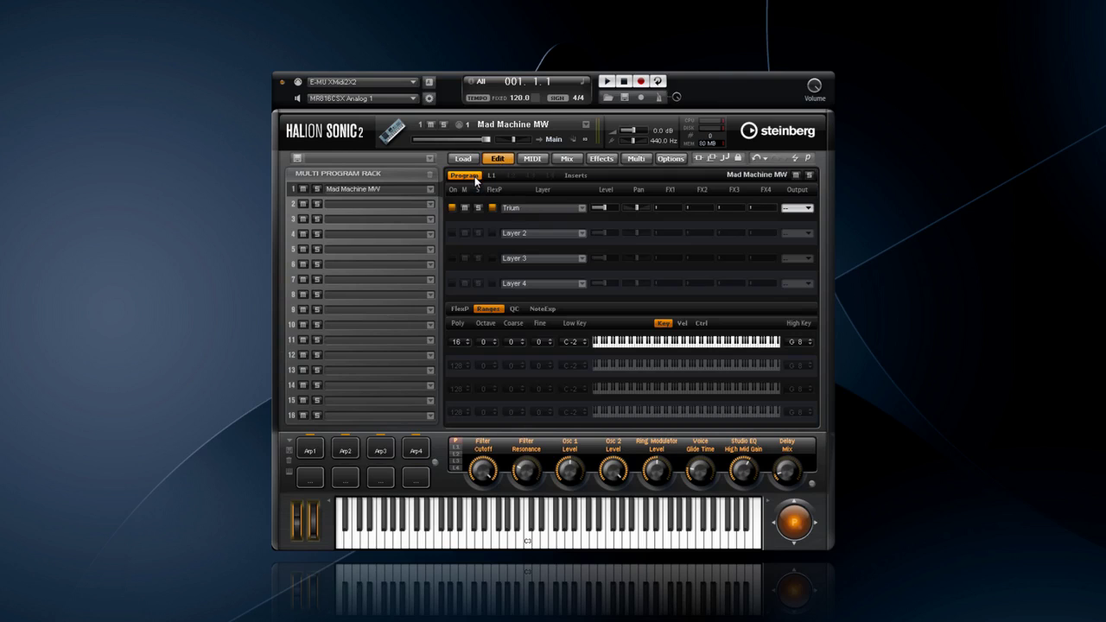
pyautogui.click(492, 176)
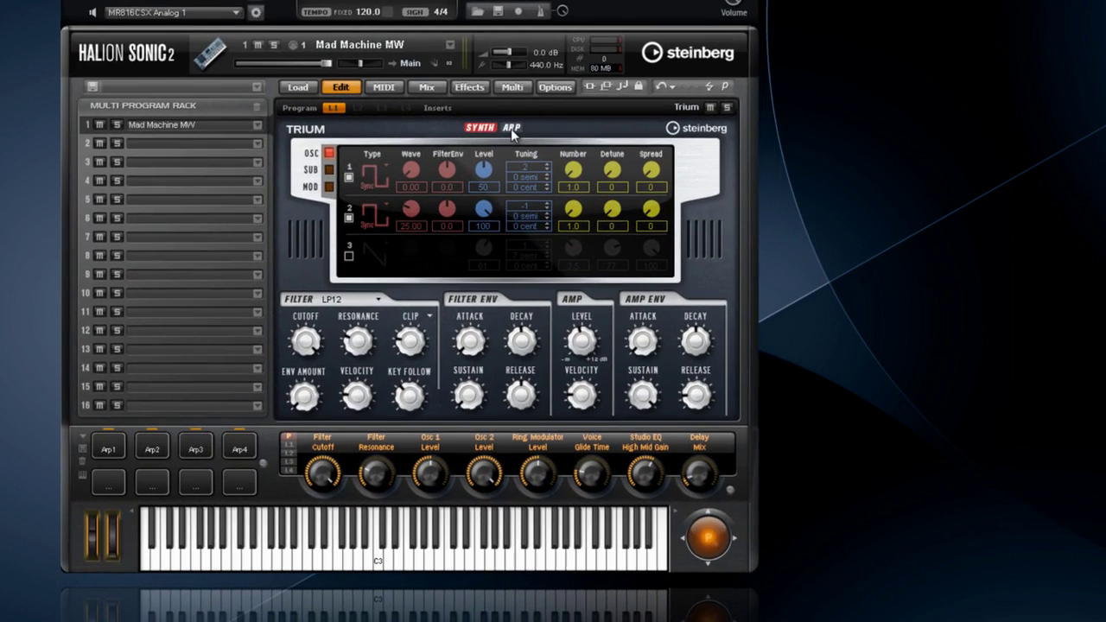
pyautogui.click(615, 183)
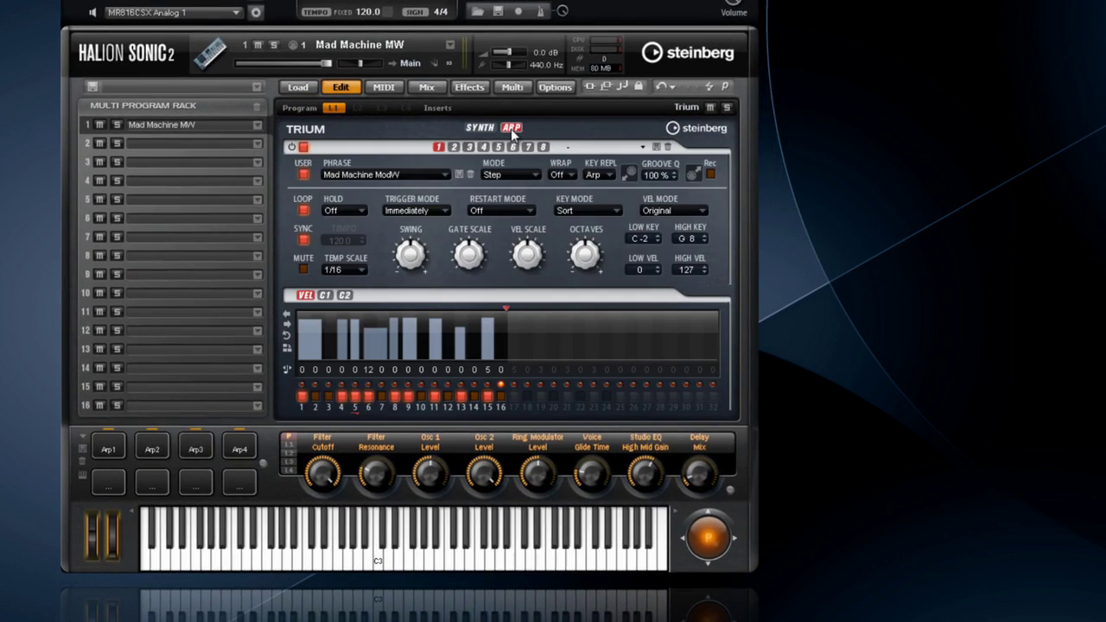
# Step: Compare arpeggiator variations 2 and 3 and return to variation 1
pyautogui.click(455, 148)
pyautogui.click(468, 147)
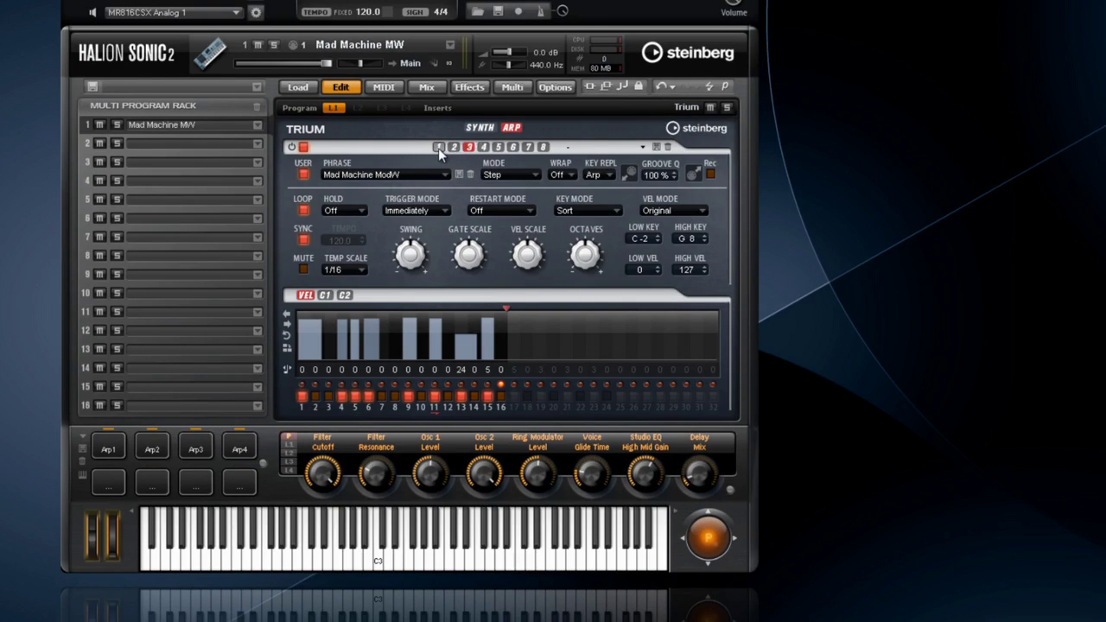
pyautogui.click(438, 148)
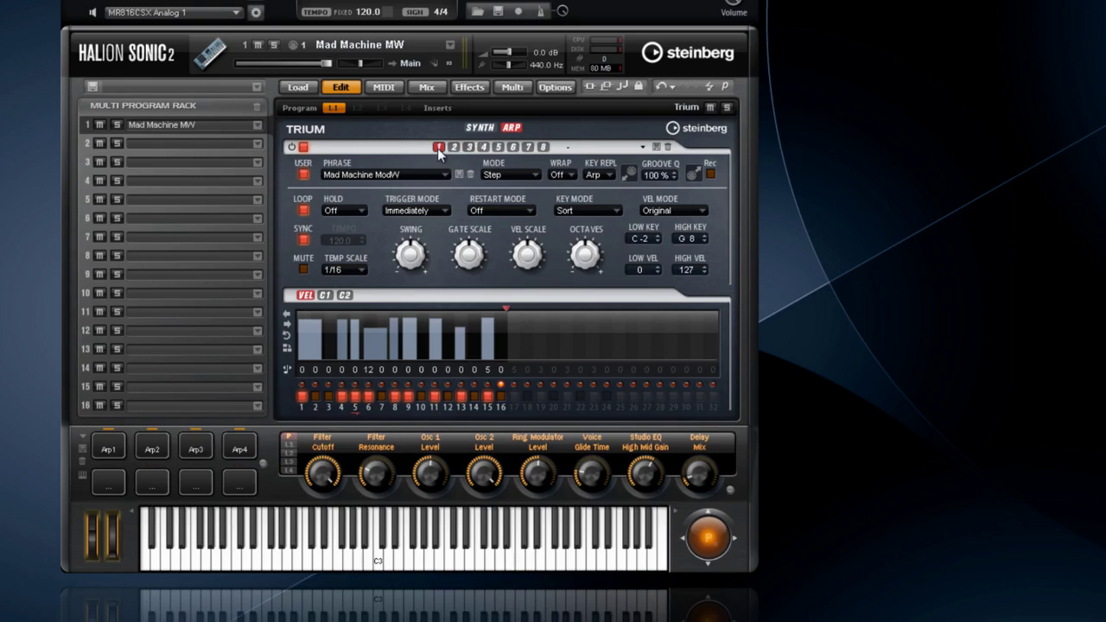
# Step: Browse the arpeggiator phrase library, including the Dance Arp category, and search it for "step" without choosing another phrase
pyautogui.click(427, 176)
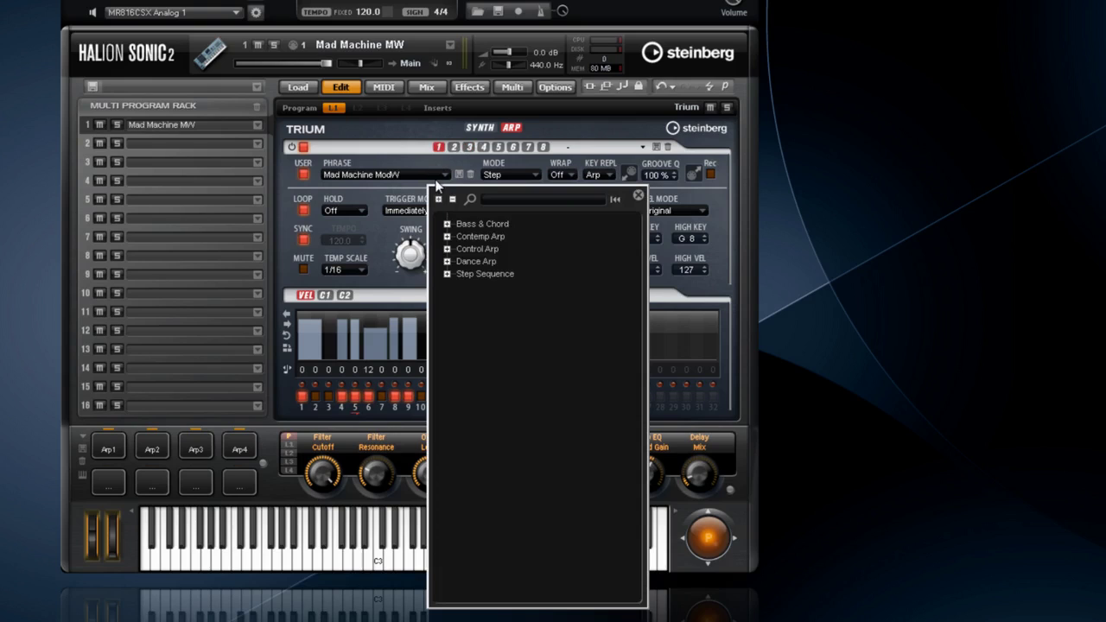
pyautogui.click(447, 237)
pyautogui.click(448, 236)
pyautogui.click(447, 261)
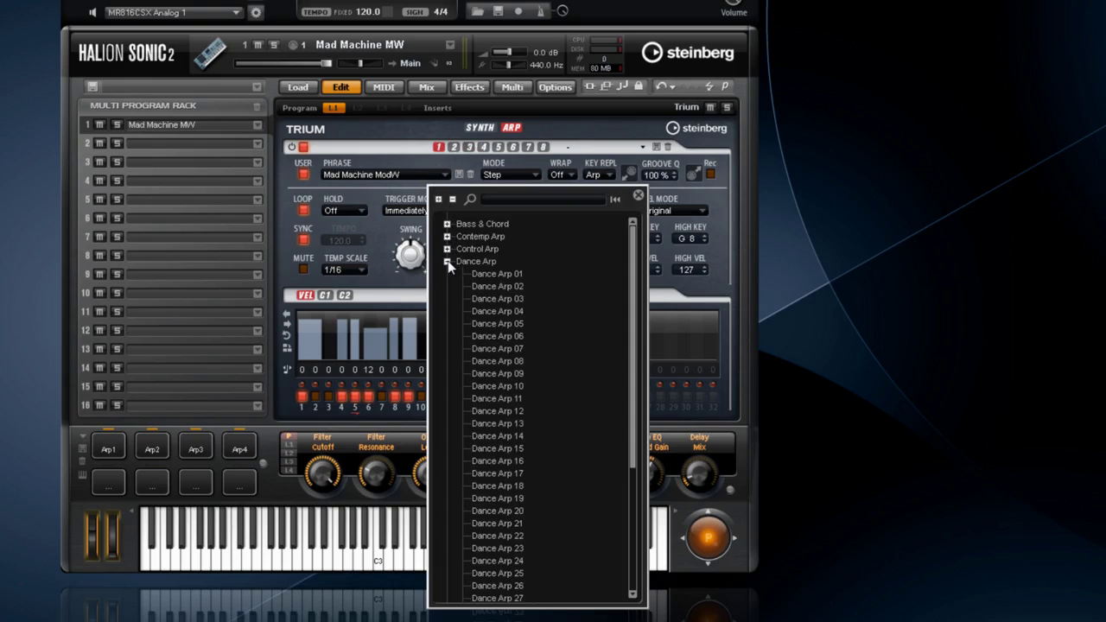
pyautogui.click(447, 261)
pyautogui.click(497, 199)
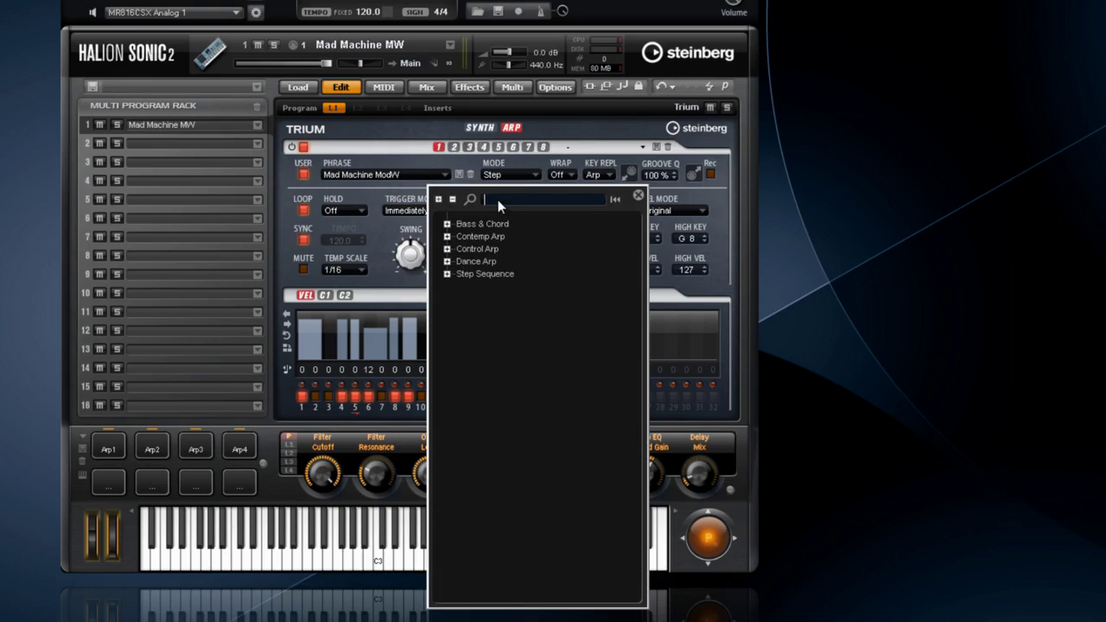
pyautogui.write('step')
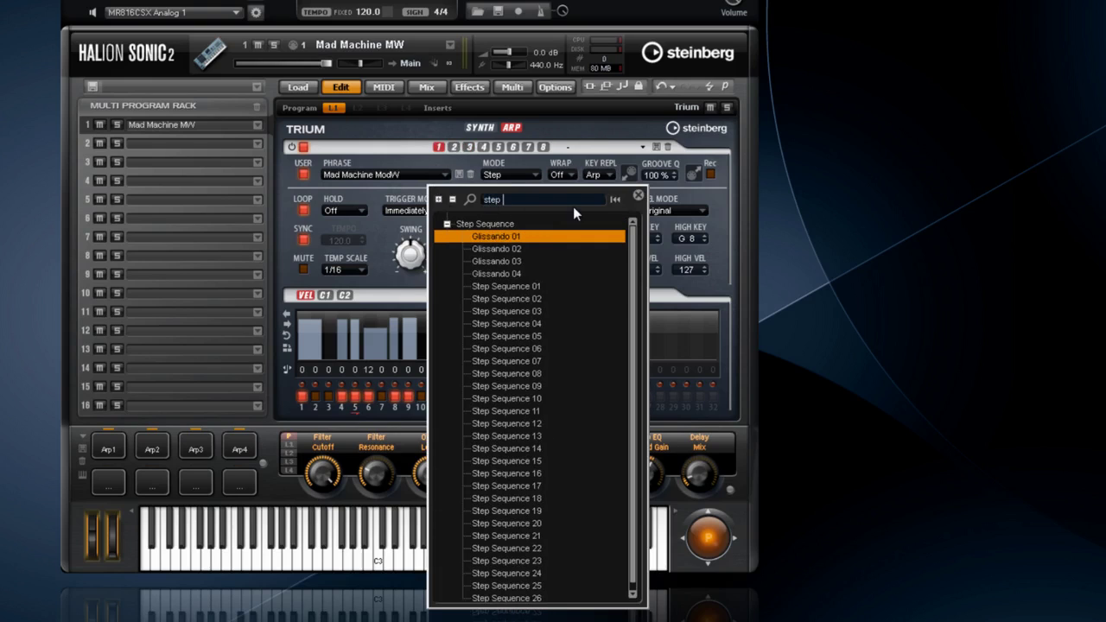
pyautogui.click(636, 194)
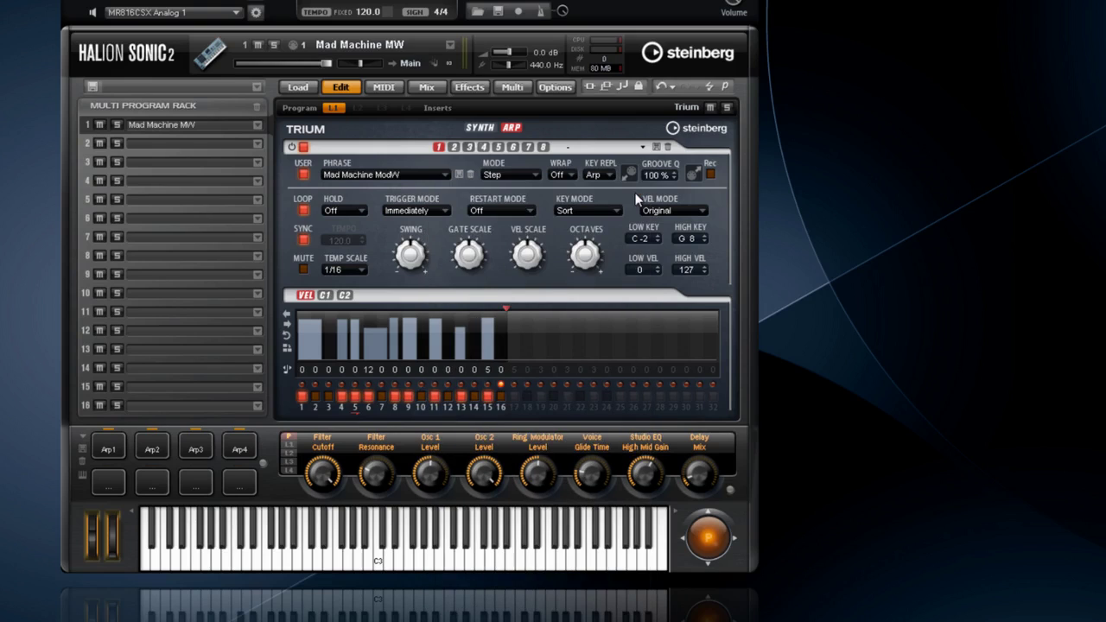
# Step: Redraw the velocity bars of the user phrase in arpeggiator variation 1, lowering step 1 to about half height
pyautogui.click(304, 175)
pyautogui.click(304, 174)
pyautogui.click(311, 334)
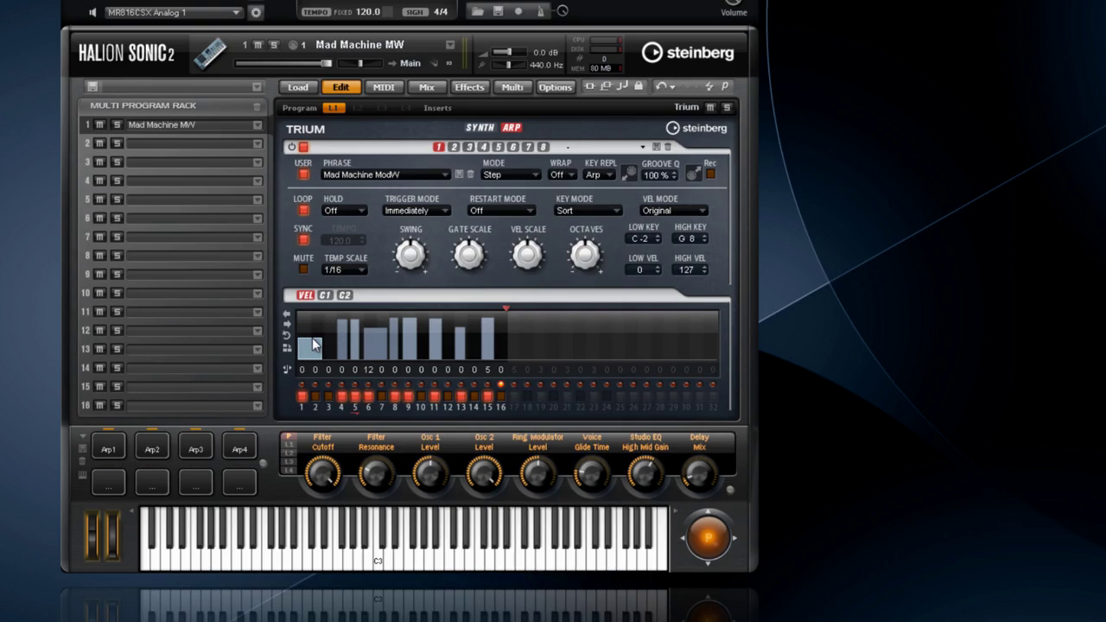
pyautogui.moveTo(357, 327)
pyautogui.mouseDown()
pyautogui.moveTo(389, 316)
pyautogui.moveTo(502, 337)
pyautogui.mouseUp()
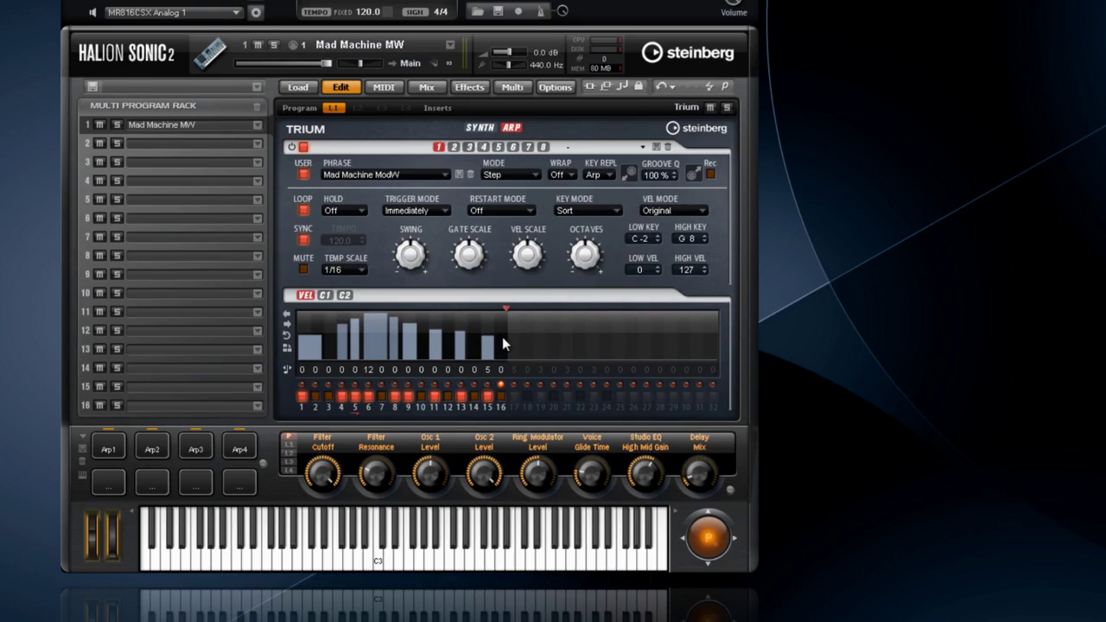
pyautogui.moveTo(451, 312)
pyautogui.mouseDown()
pyautogui.moveTo(372, 350)
pyautogui.moveTo(352, 340)
pyautogui.mouseUp()
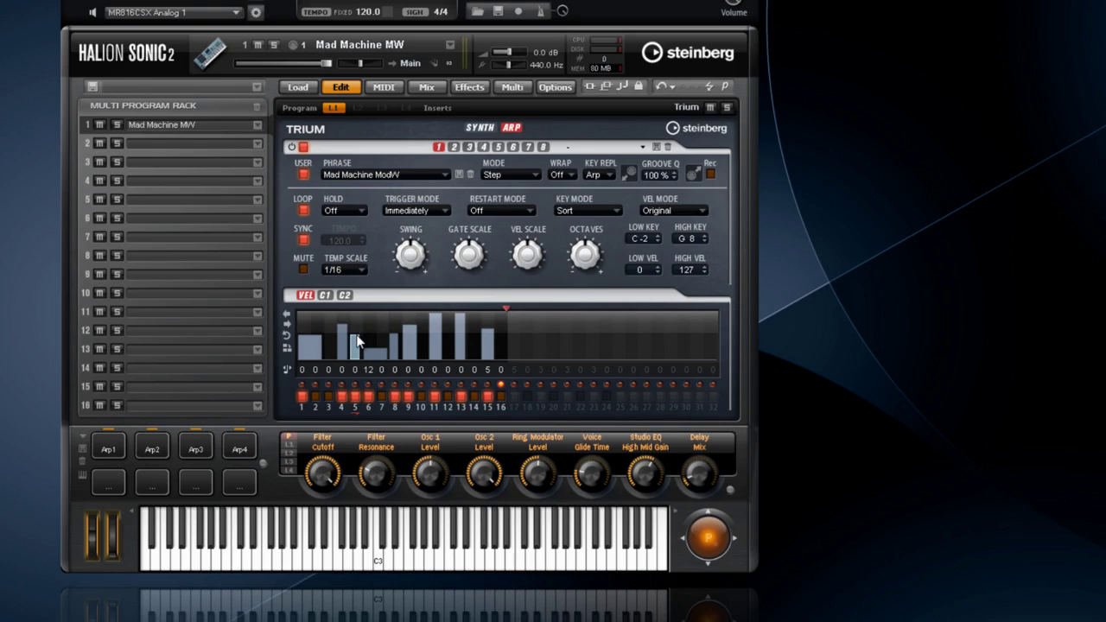
pyautogui.click(327, 394)
pyautogui.click(327, 394)
# Step: Adjust the step 6 value in controller lane C1 (Wave 2) and redraw several step values in lane C2 (Cutoff)
pyautogui.click(327, 296)
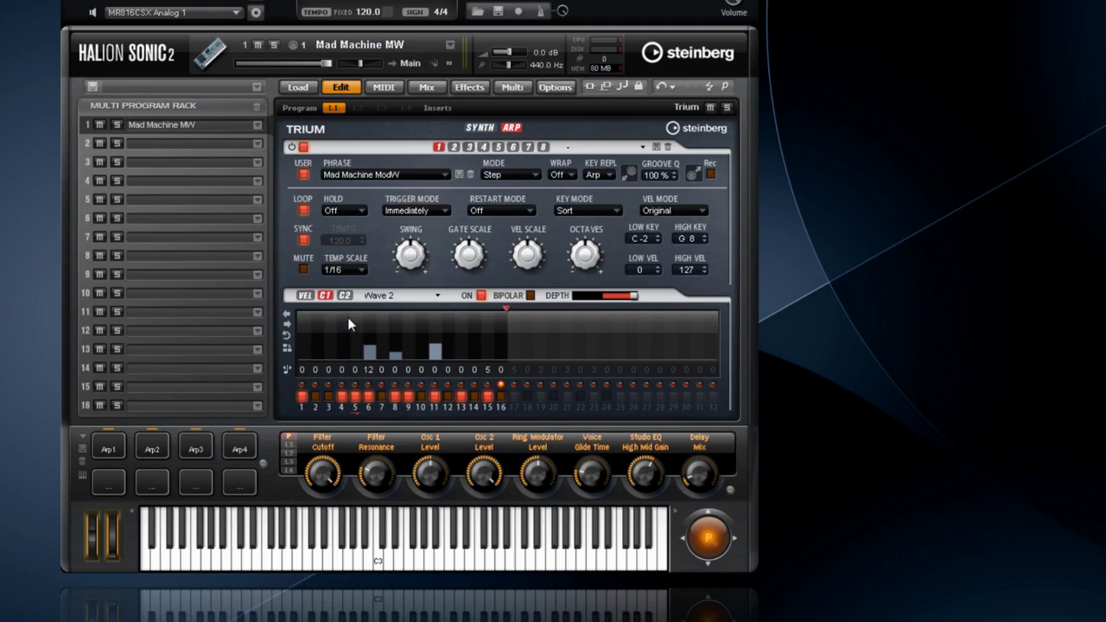
pyautogui.click(367, 328)
pyautogui.click(345, 296)
pyautogui.moveTo(335, 333); pyautogui.dragTo(389, 336)
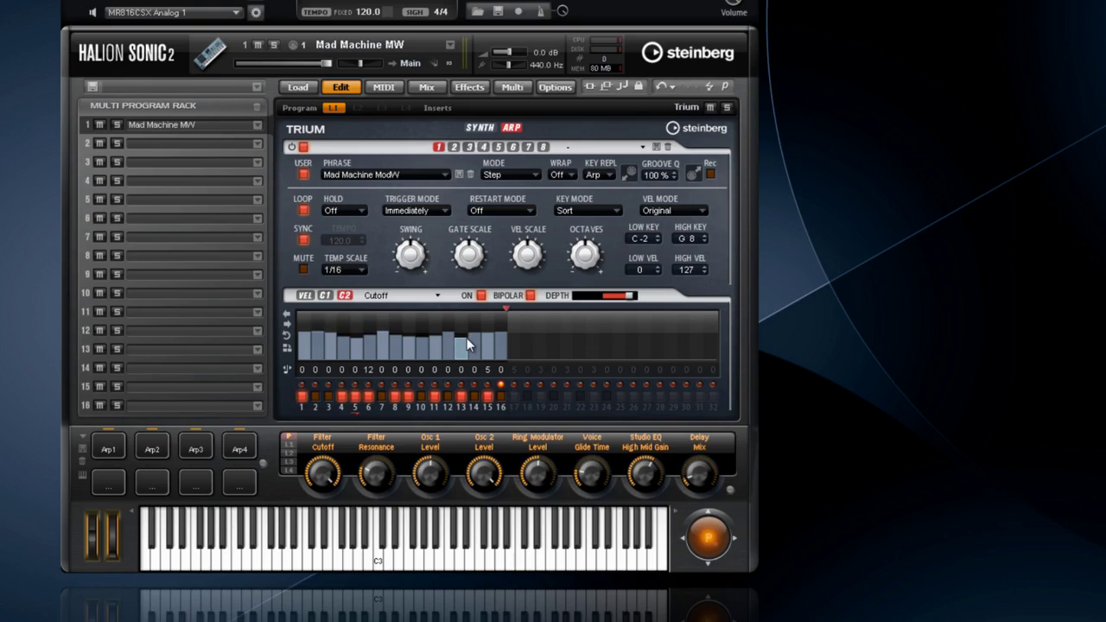
pyautogui.click(438, 297)
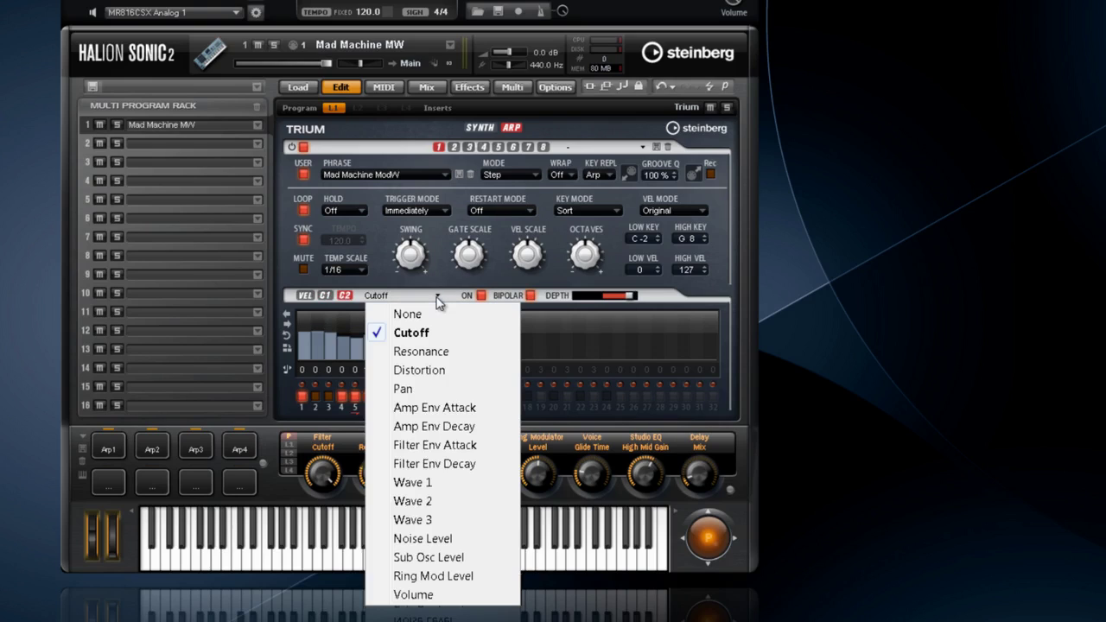
pyautogui.click(438, 298)
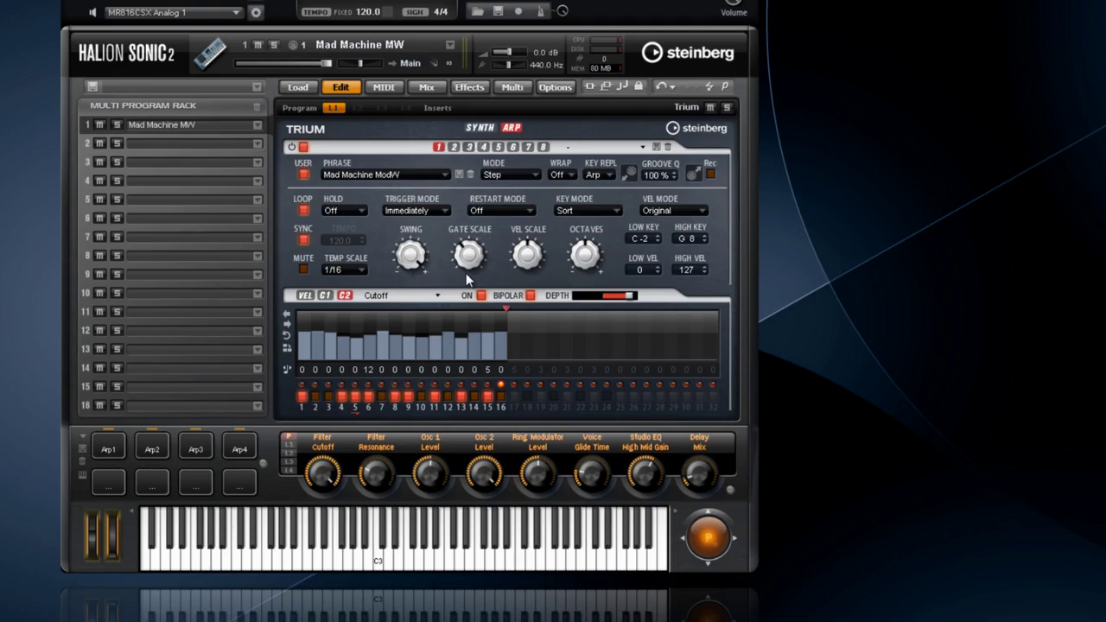
pyautogui.click(710, 175)
pyautogui.click(710, 176)
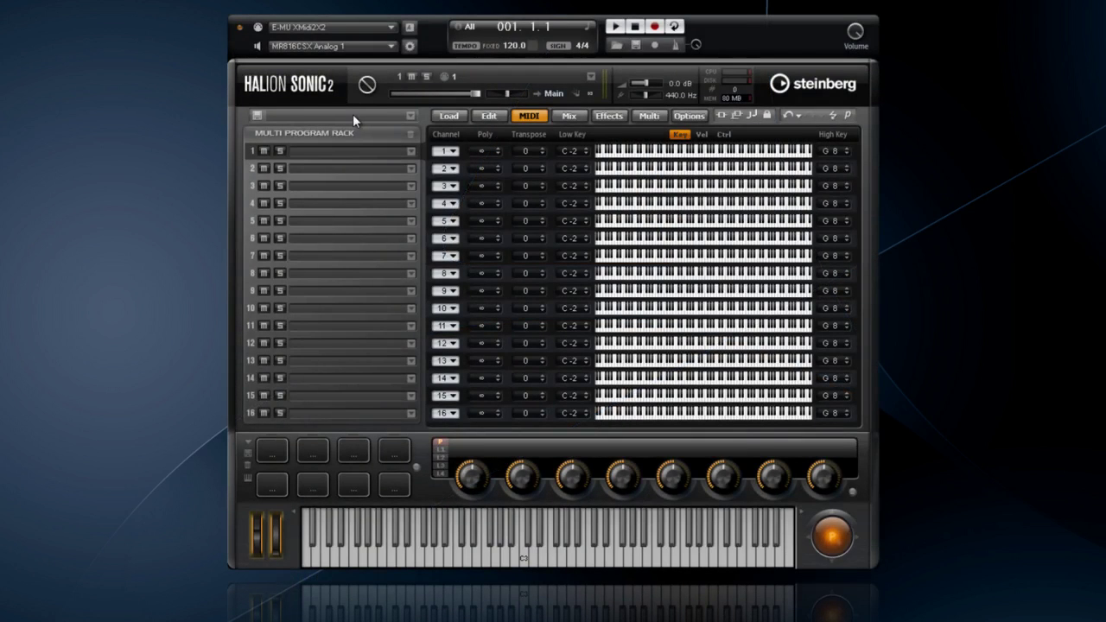
# Step: Load the Blue Marbles program into slot 1 from the Arpeggio sub category of the Voltage instrument set
pyautogui.click(444, 117)
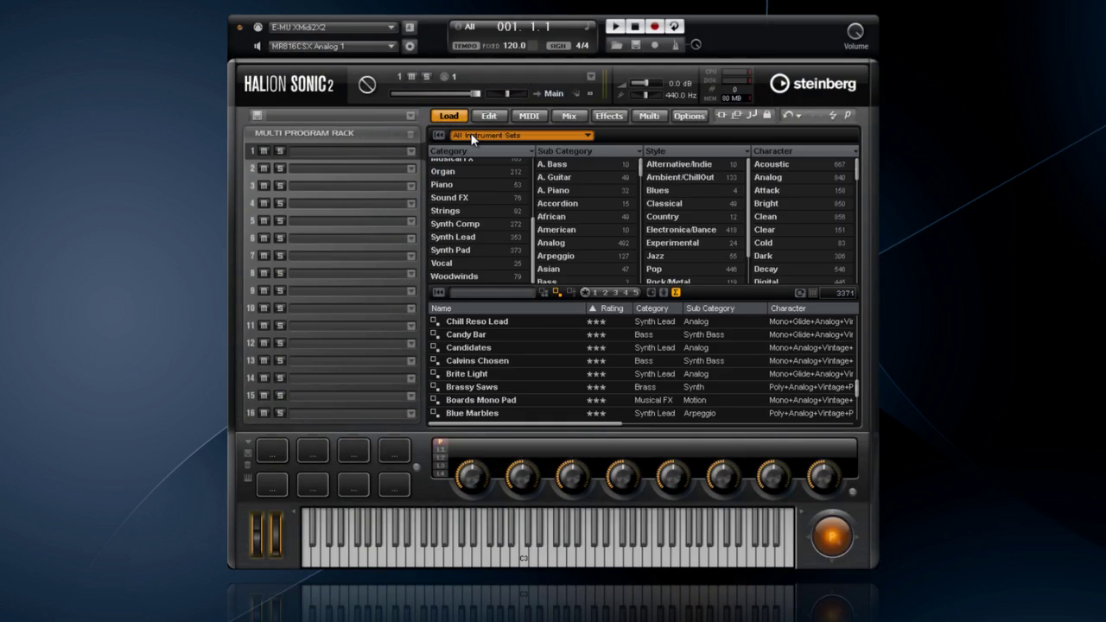
pyautogui.click(471, 137)
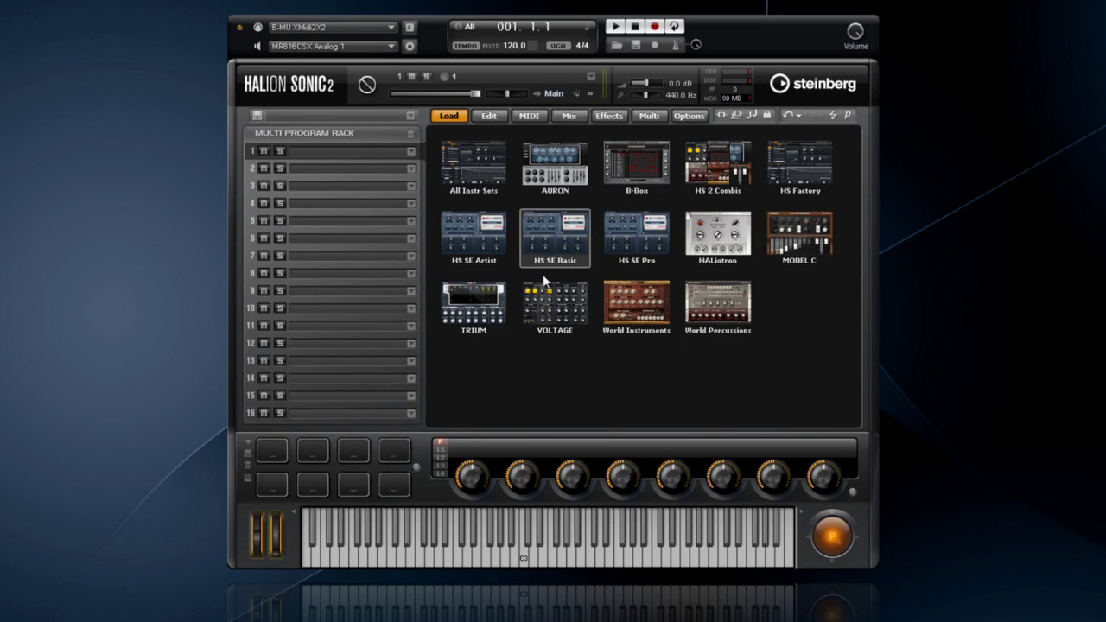
pyautogui.click(542, 300)
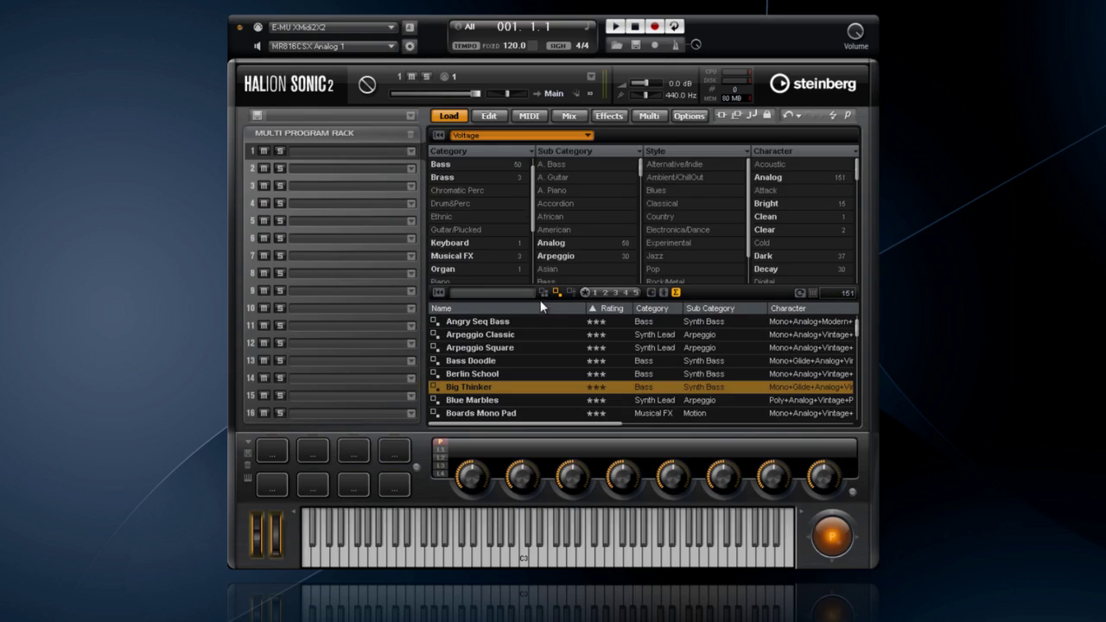
pyautogui.click(554, 258)
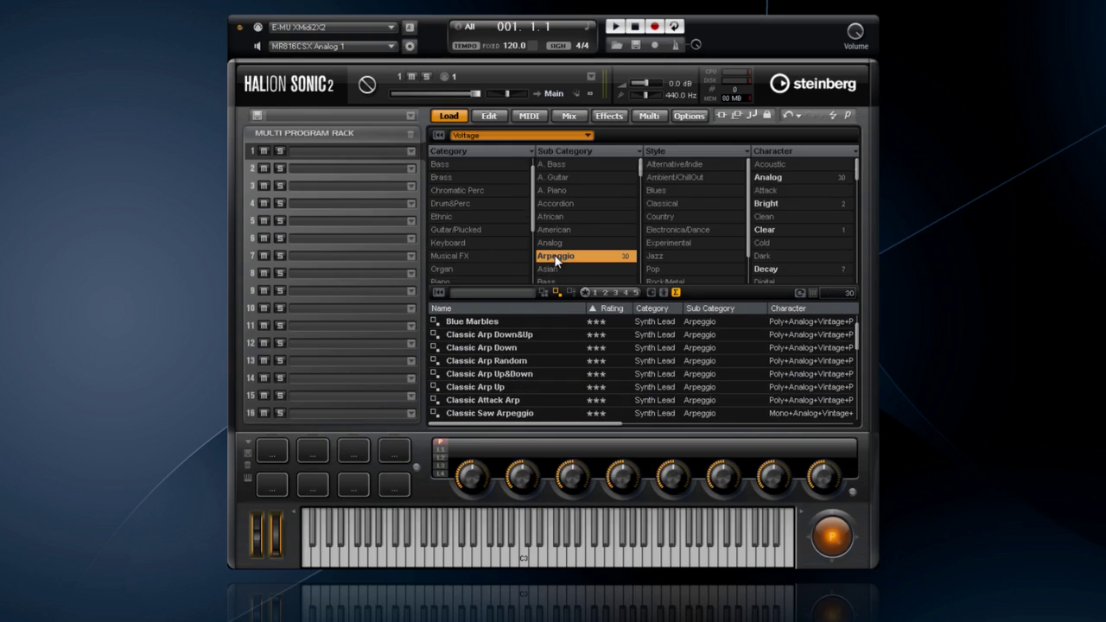
pyautogui.doubleClick(505, 319)
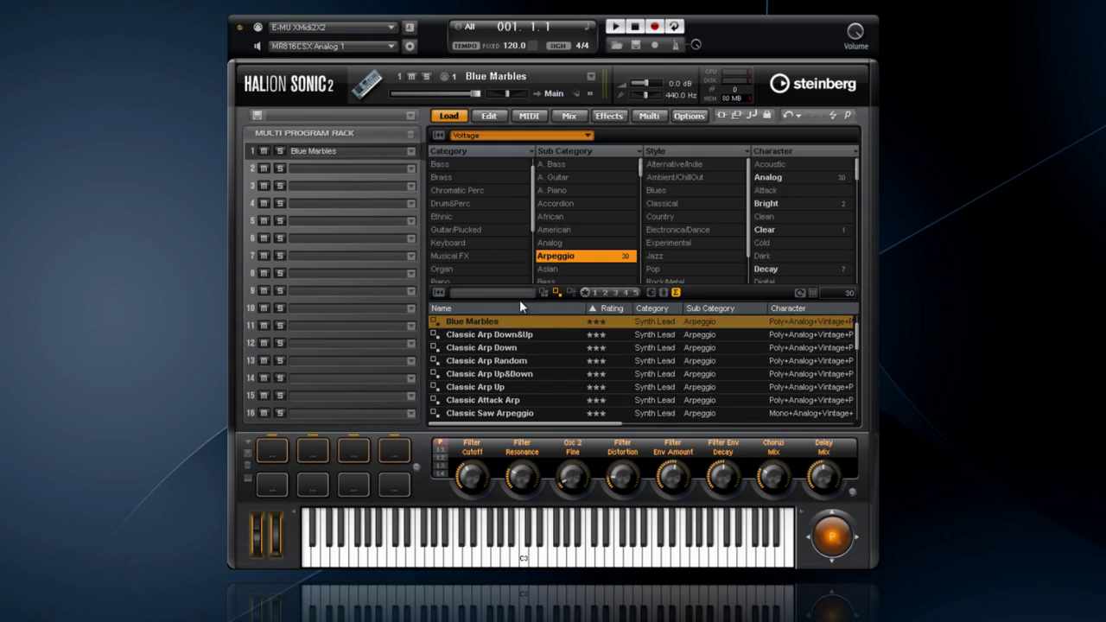
# Step: Open the Voltage synth editor, show its modulation wheel settings, and turn on PWM for oscillator 1
pyautogui.click(499, 121)
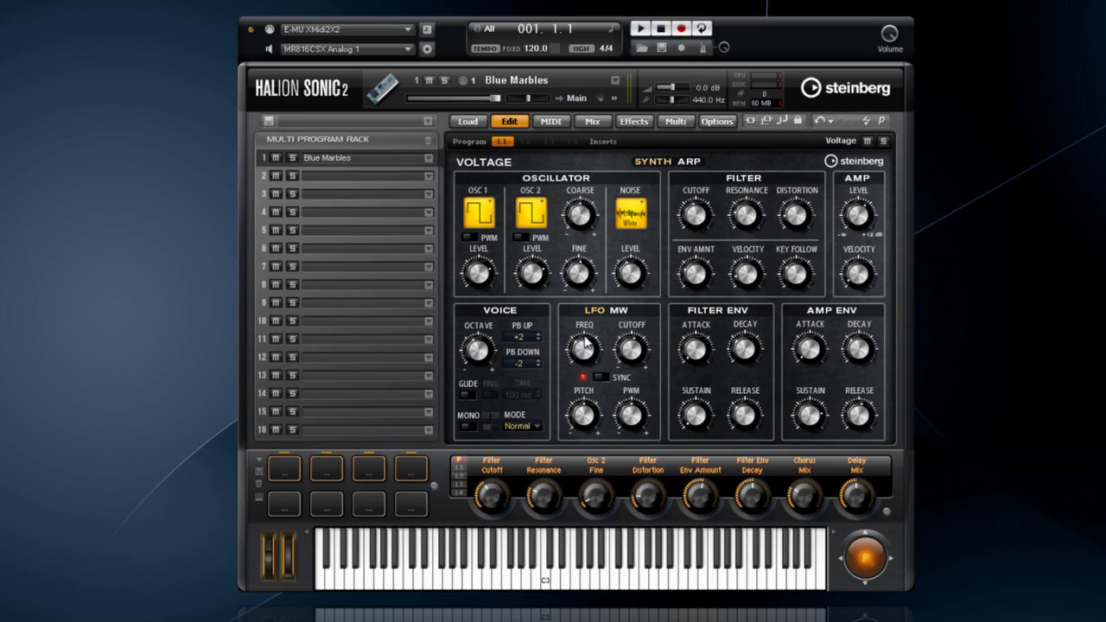
pyautogui.click(615, 310)
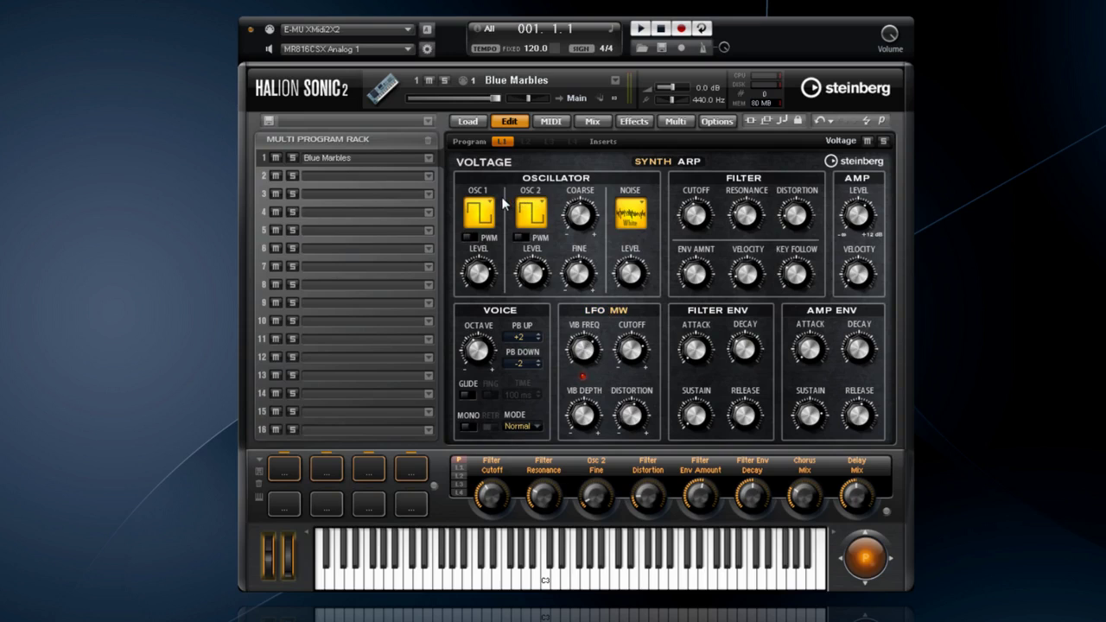
pyautogui.click(472, 237)
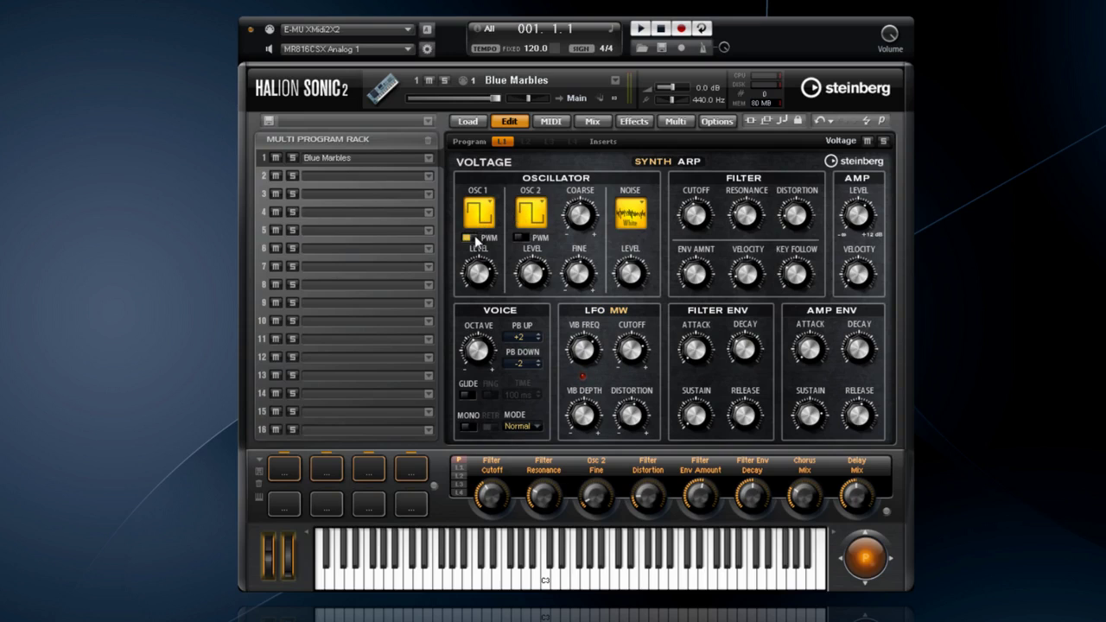
# Step: Set the oscillator 2 waveform to Saw and the oscillator 1 waveform to Triangle
pyautogui.click(532, 216)
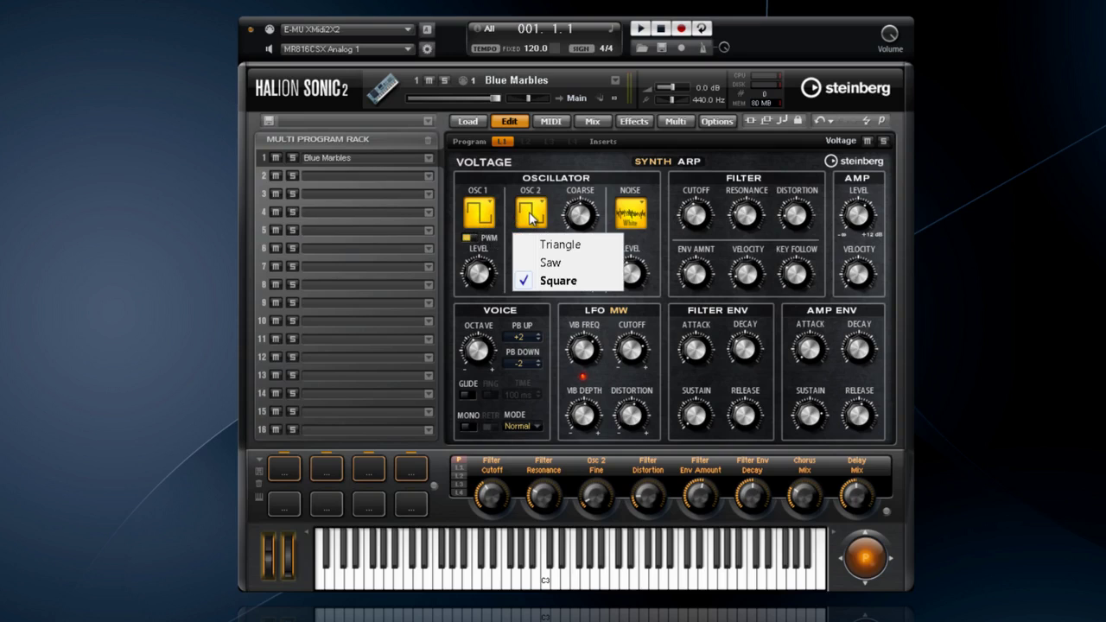
pyautogui.click(546, 262)
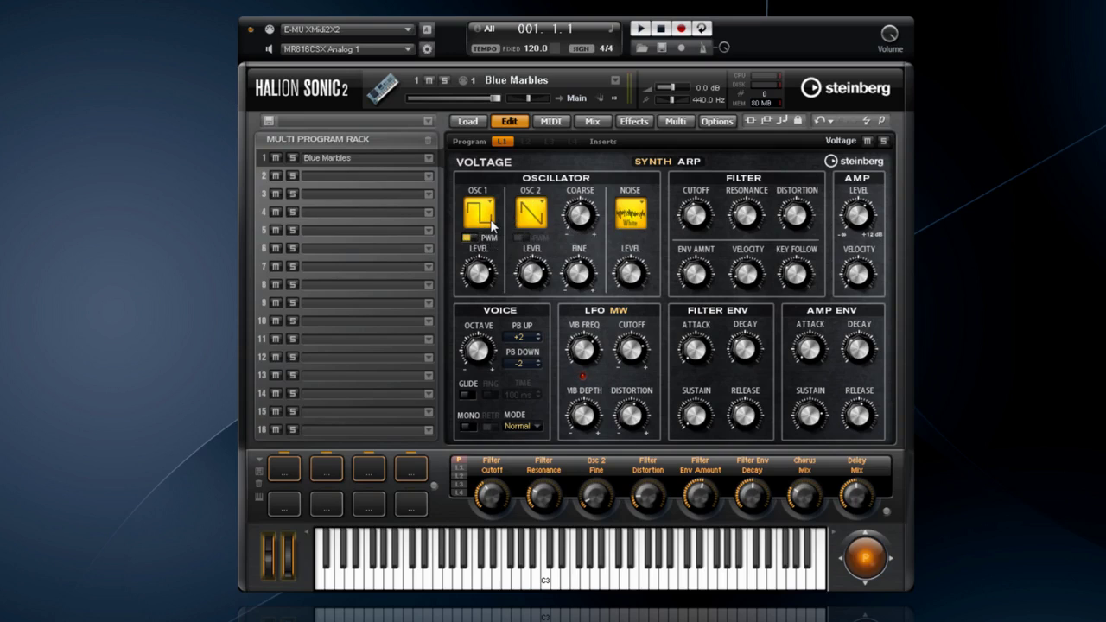
pyautogui.click(490, 223)
pyautogui.click(495, 244)
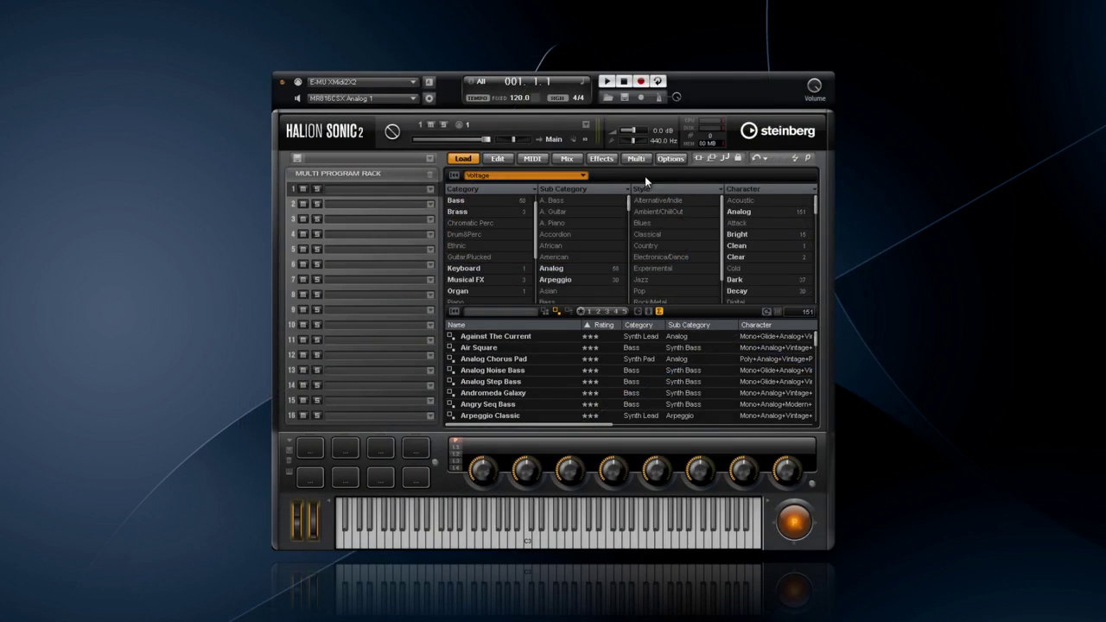
# Step: Filter the program browser to the Auron instrument set and load the Alkaline program into slot 1
pyautogui.click(583, 175)
pyautogui.click(562, 202)
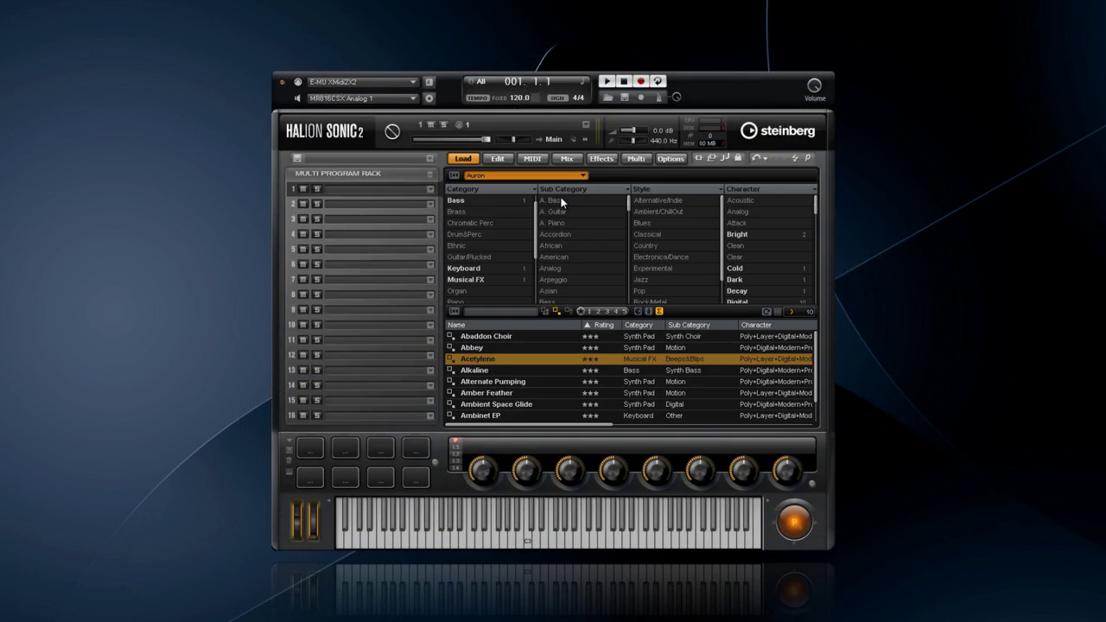
pyautogui.doubleClick(504, 370)
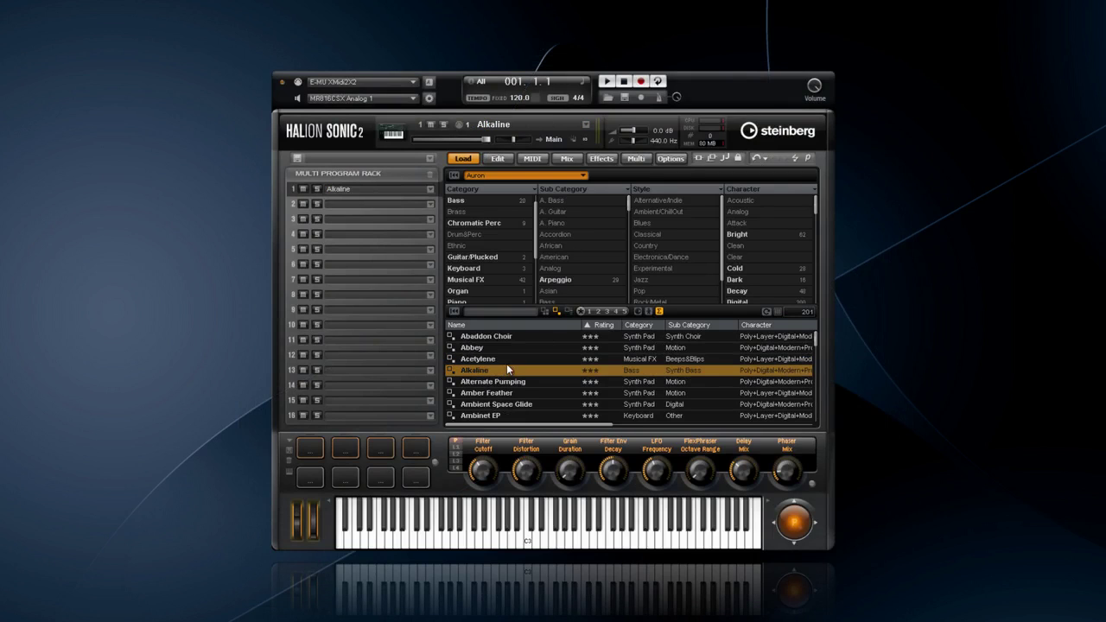
# Step: Open the Auron editor for Alkaline and select the Trance Choir F3 sample from the Choir category
pyautogui.click(498, 159)
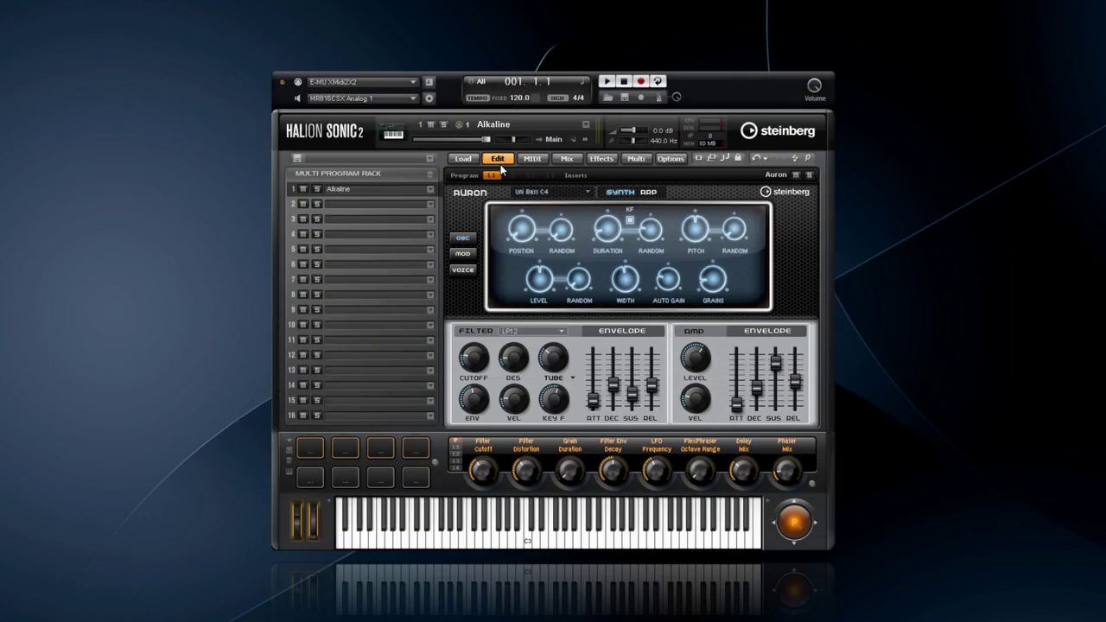
pyautogui.click(587, 194)
pyautogui.click(599, 221)
pyautogui.click(600, 221)
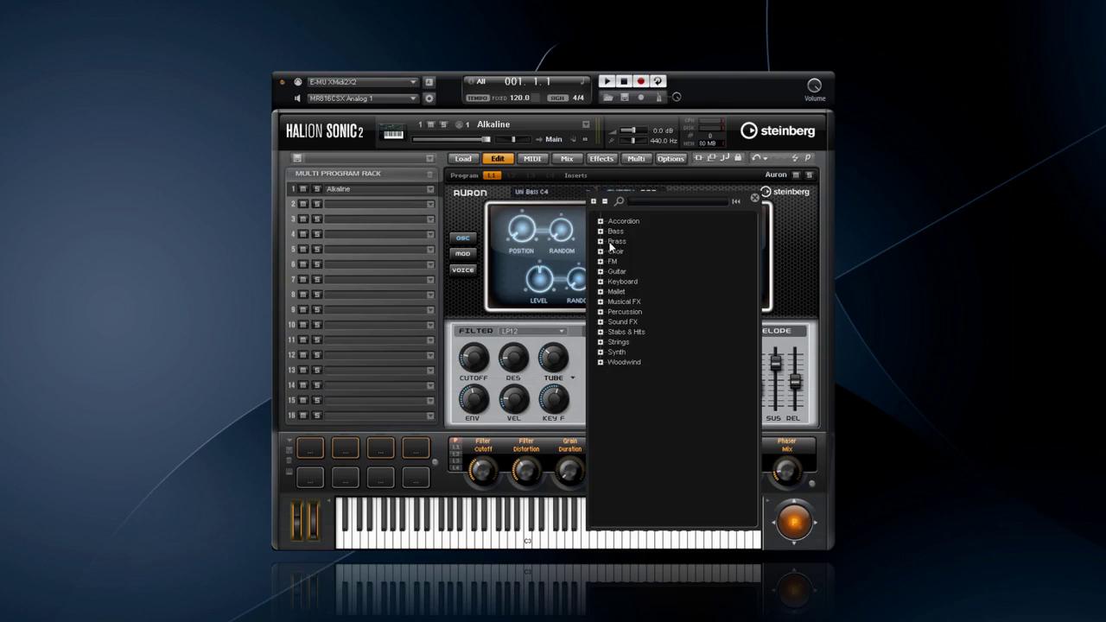
pyautogui.click(600, 252)
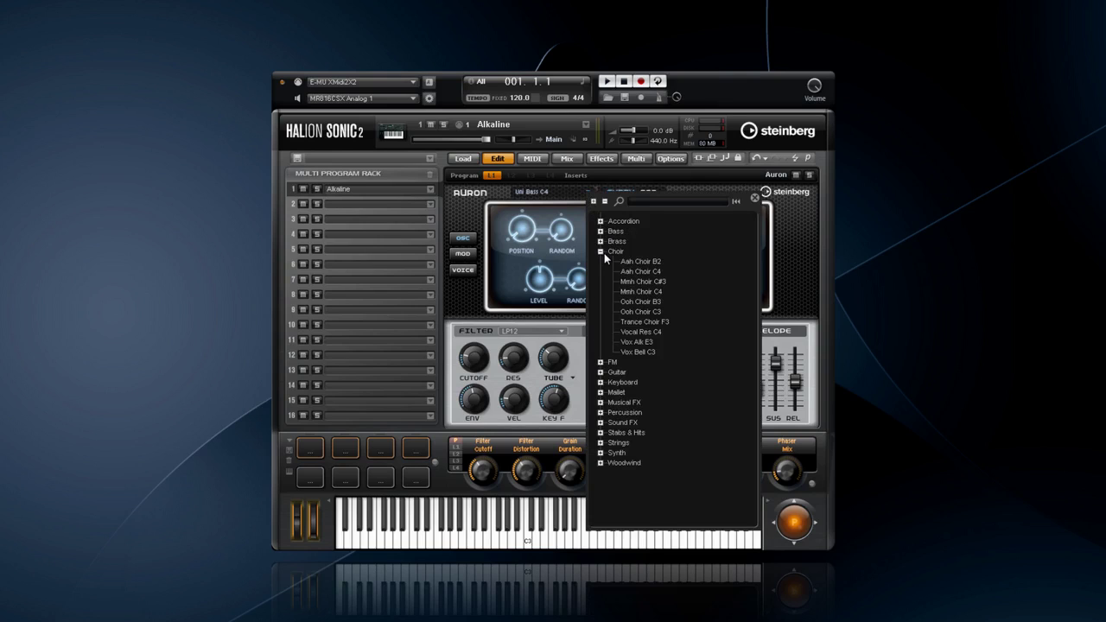
pyautogui.doubleClick(640, 323)
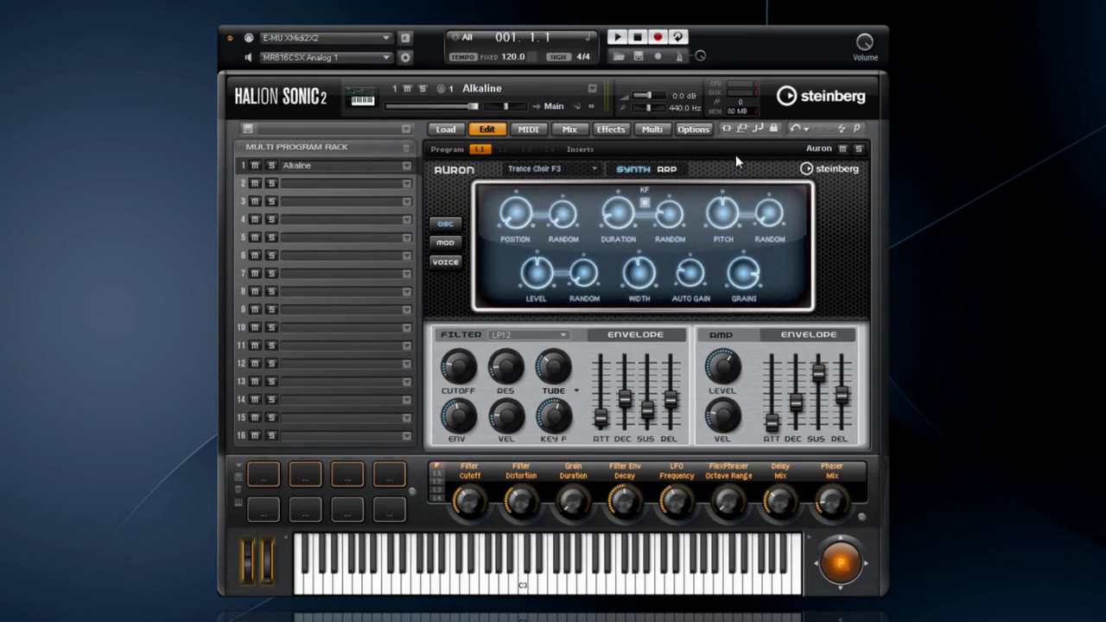
# Step: Look through Auron's arpeggiator page and its synth settings for oscillator, modulation and voice
pyautogui.click(668, 170)
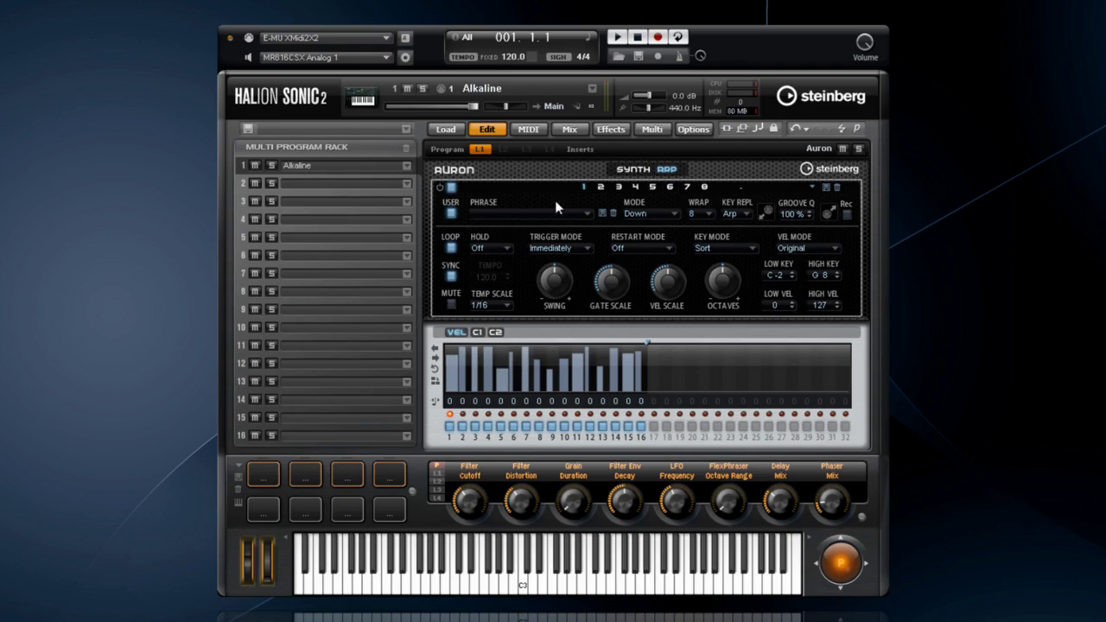
pyautogui.click(630, 170)
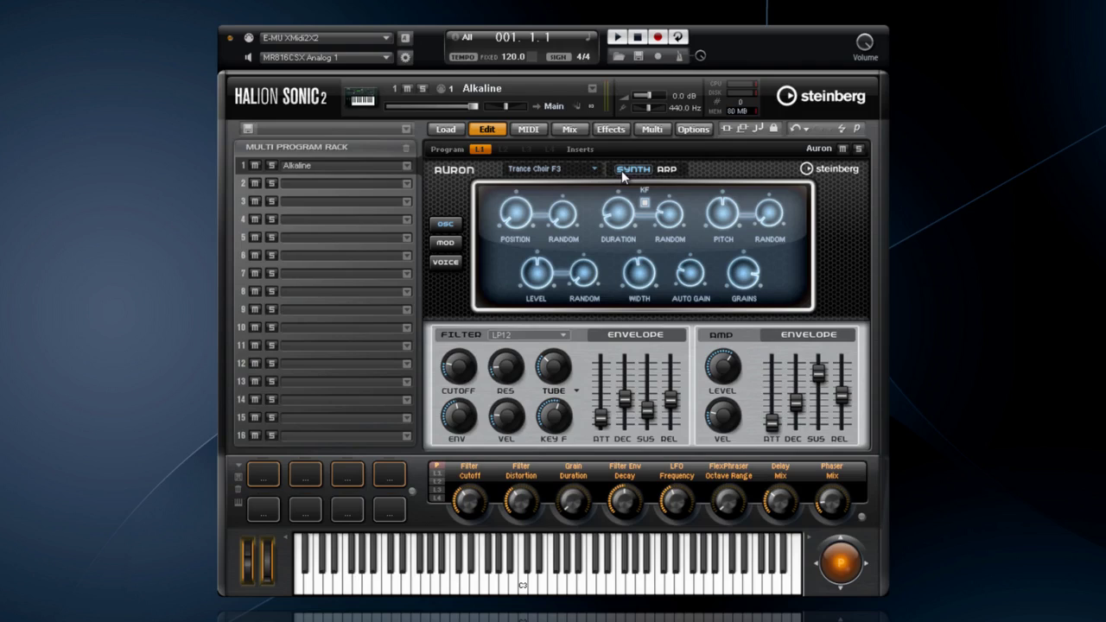
pyautogui.click(446, 243)
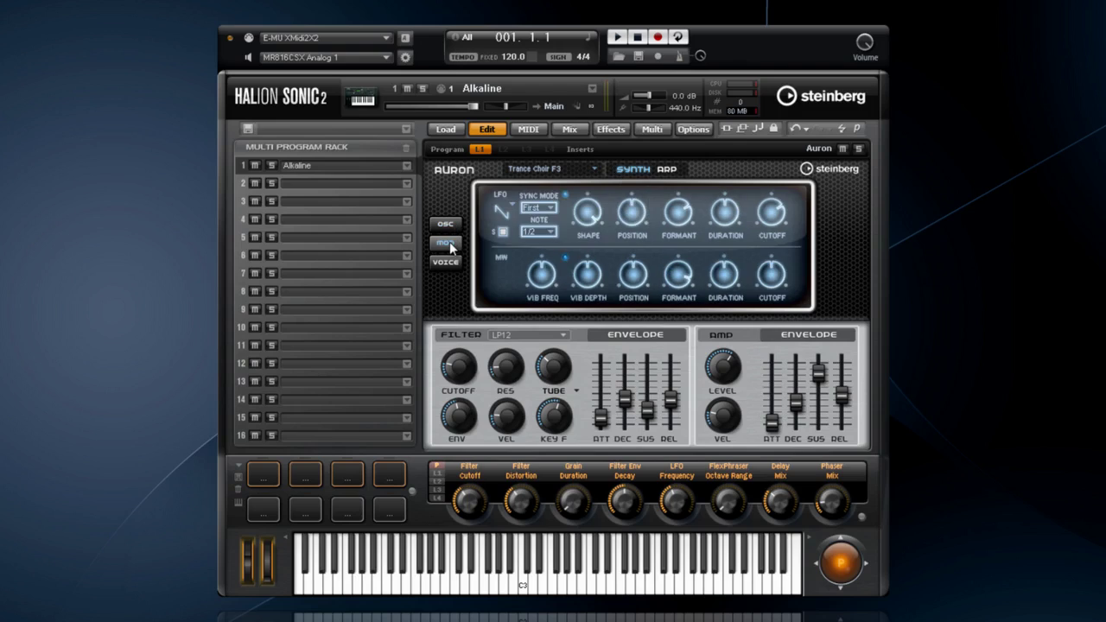
pyautogui.click(452, 261)
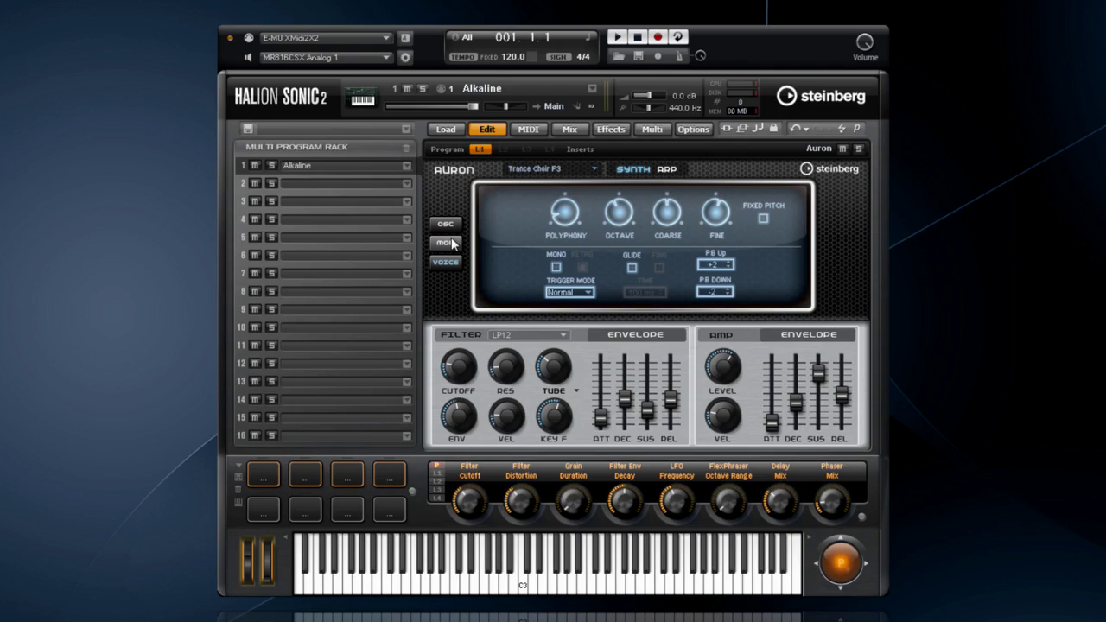
pyautogui.click(445, 243)
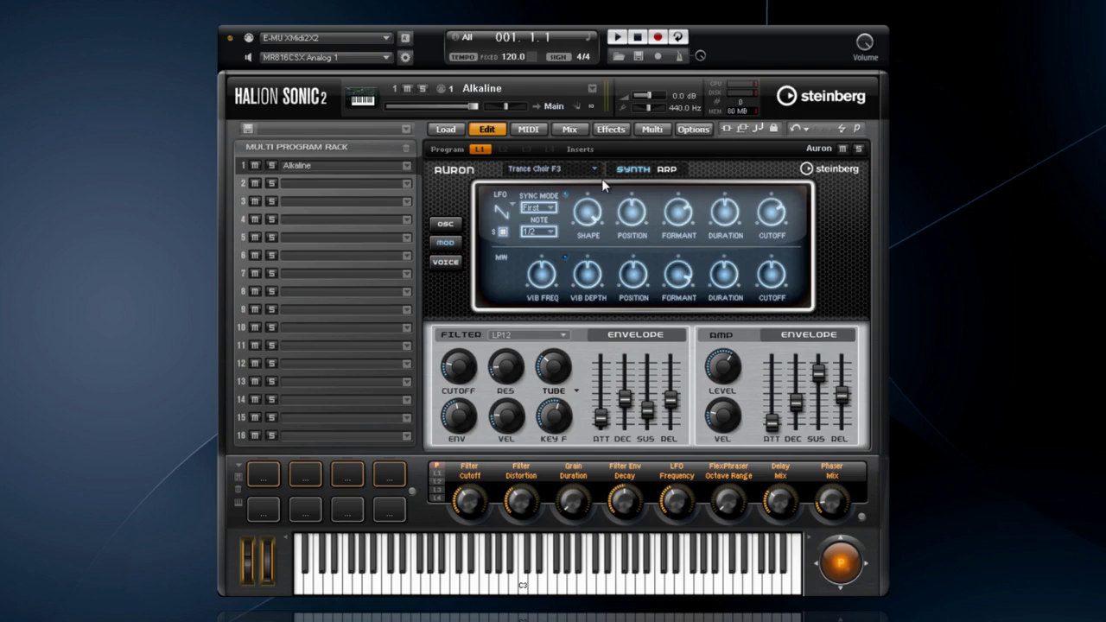
# Step: Draw step values in controller lanes C1 and C2 of Auron's arpeggiator
pyautogui.click(663, 172)
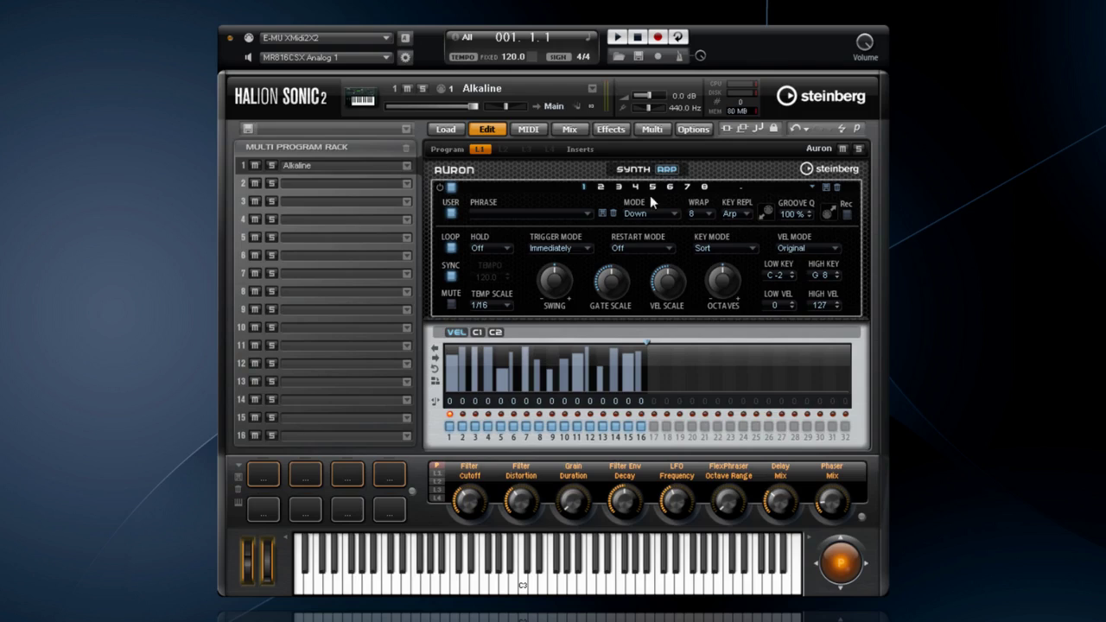
pyautogui.click(477, 332)
pyautogui.moveTo(467, 366); pyautogui.dragTo(643, 375)
pyautogui.click(495, 334)
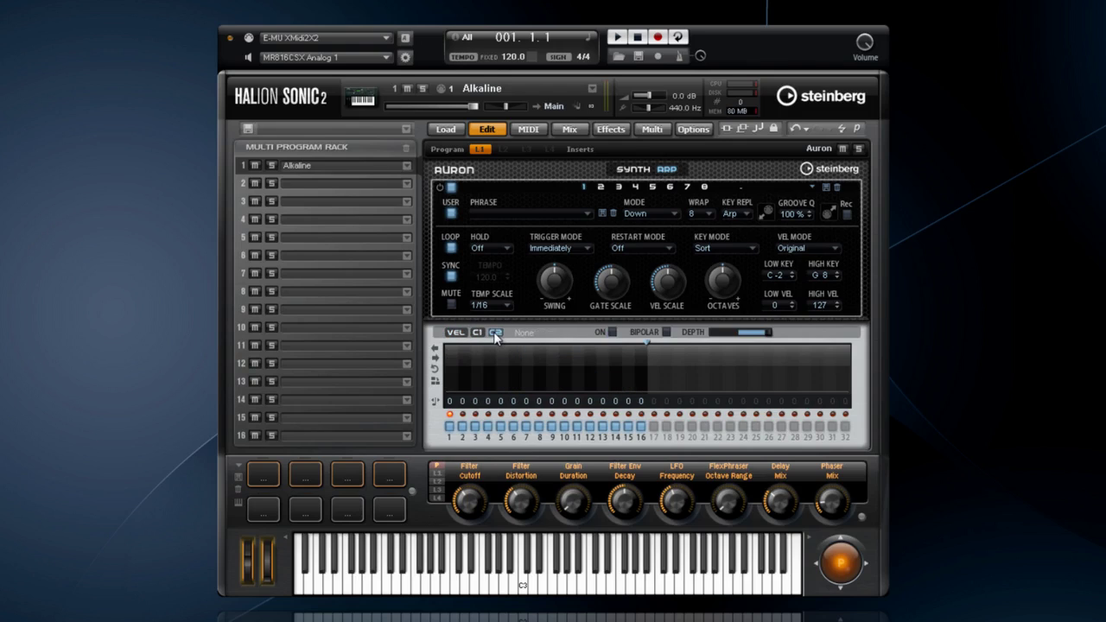
pyautogui.moveTo(486, 361)
pyautogui.mouseDown()
pyautogui.moveTo(508, 379)
pyautogui.moveTo(584, 370)
pyautogui.mouseUp()
# Step: Toggle Auron's LFO sync off and on, set its note to 1/32 and sync mode to Beat, and return to the arpeggiator
pyautogui.click(632, 170)
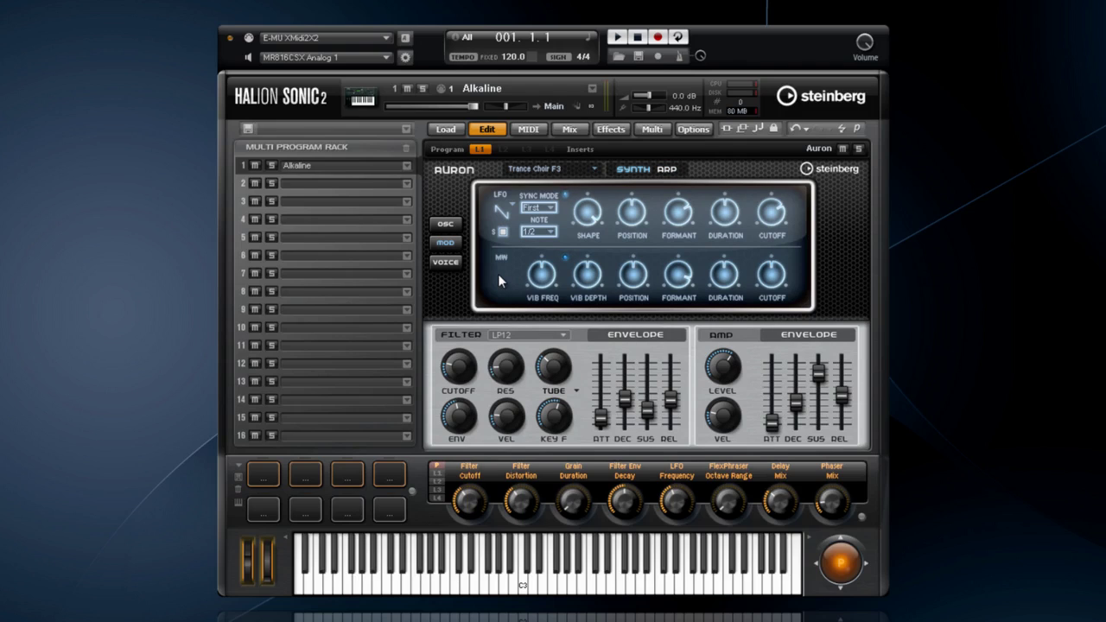
pyautogui.click(502, 232)
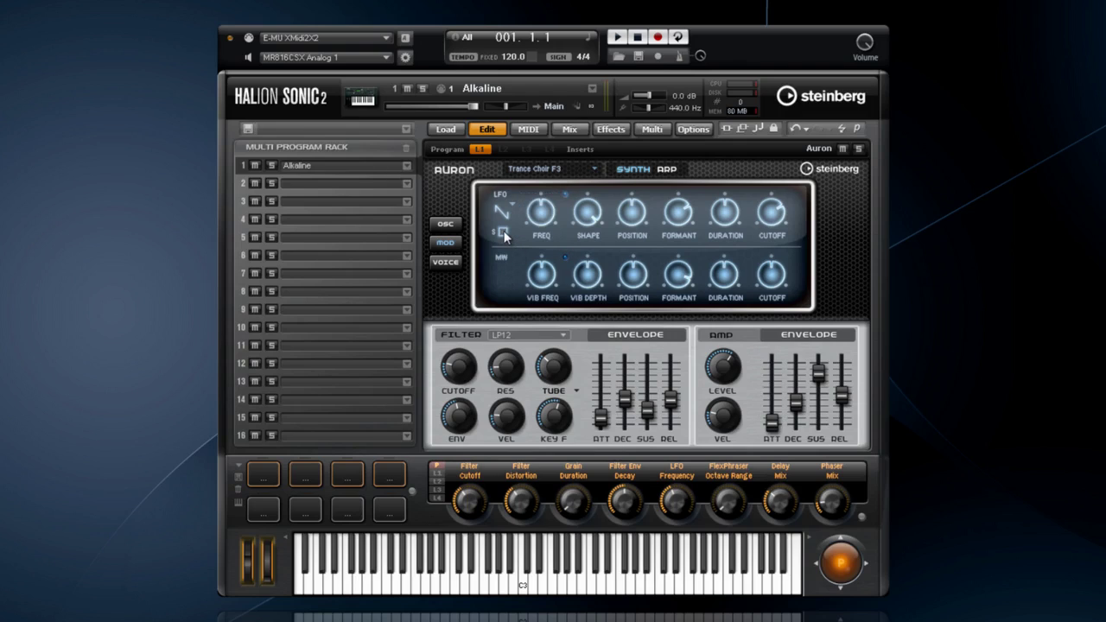
pyautogui.click(503, 231)
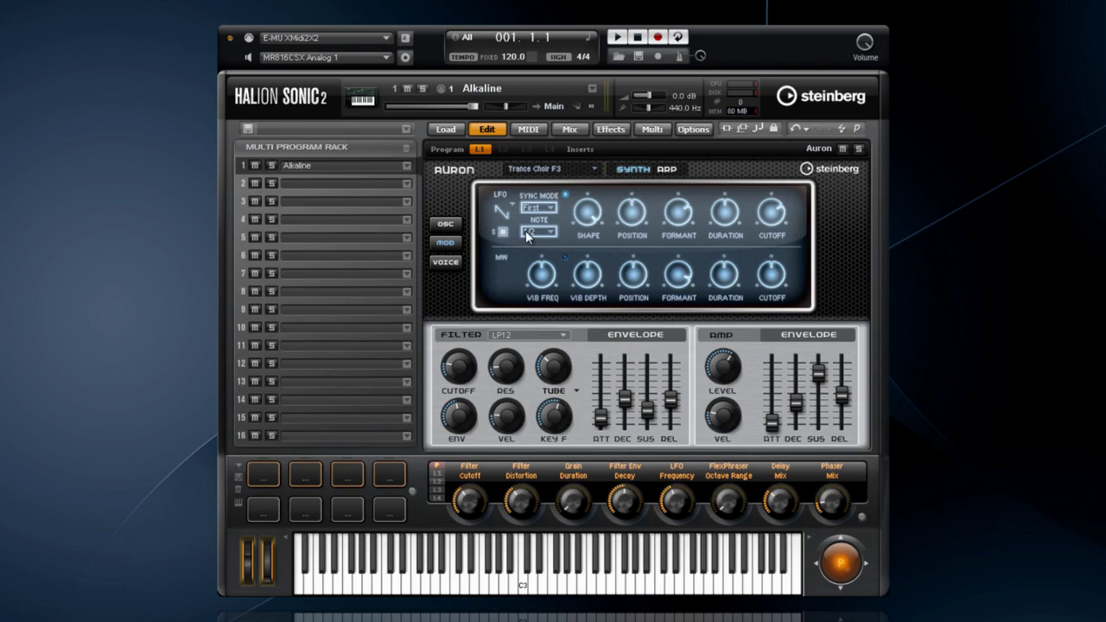
pyautogui.click(538, 233)
pyautogui.click(544, 268)
pyautogui.click(544, 216)
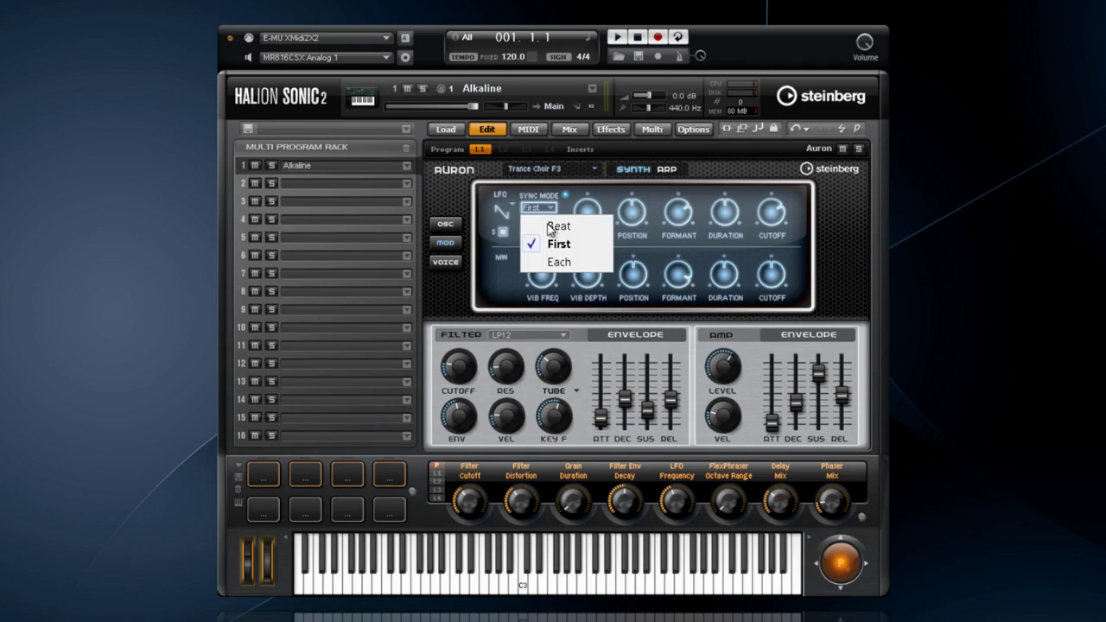
pyautogui.click(550, 227)
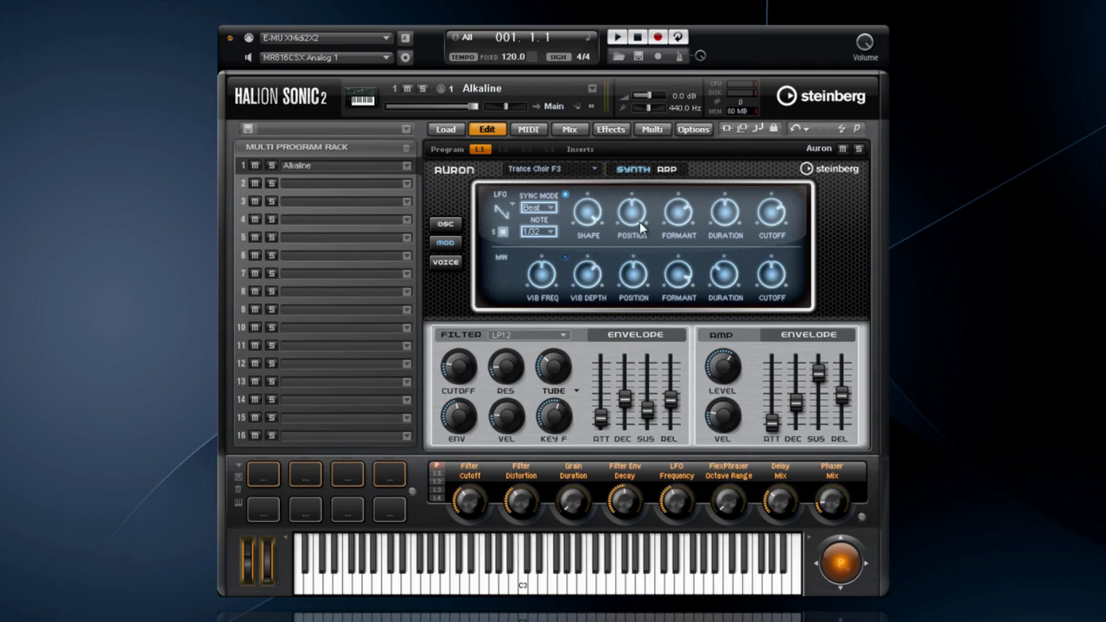
pyautogui.click(663, 170)
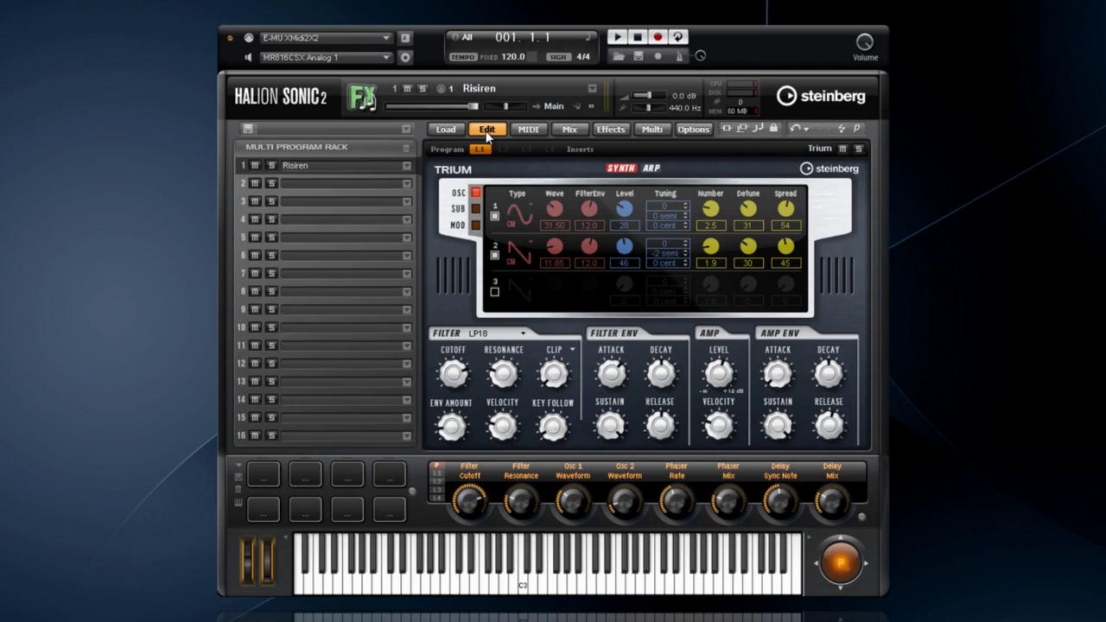
# Step: Turn on the Trium arpeggiator for the Risiren program and draw velocity values across steps 1 to 22
pyautogui.click(651, 168)
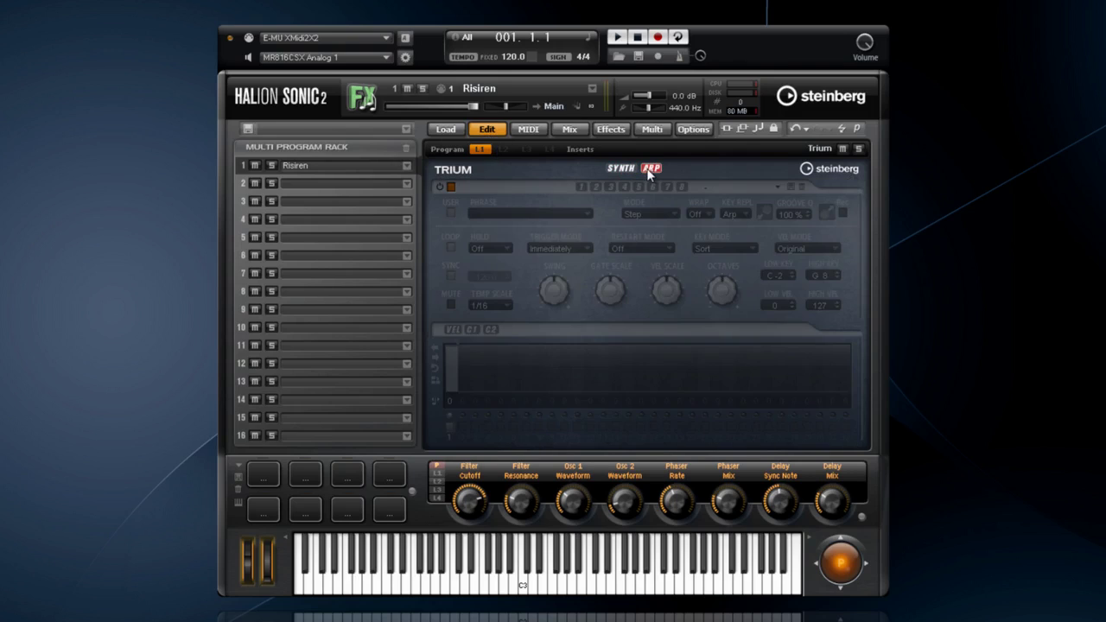
pyautogui.click(451, 185)
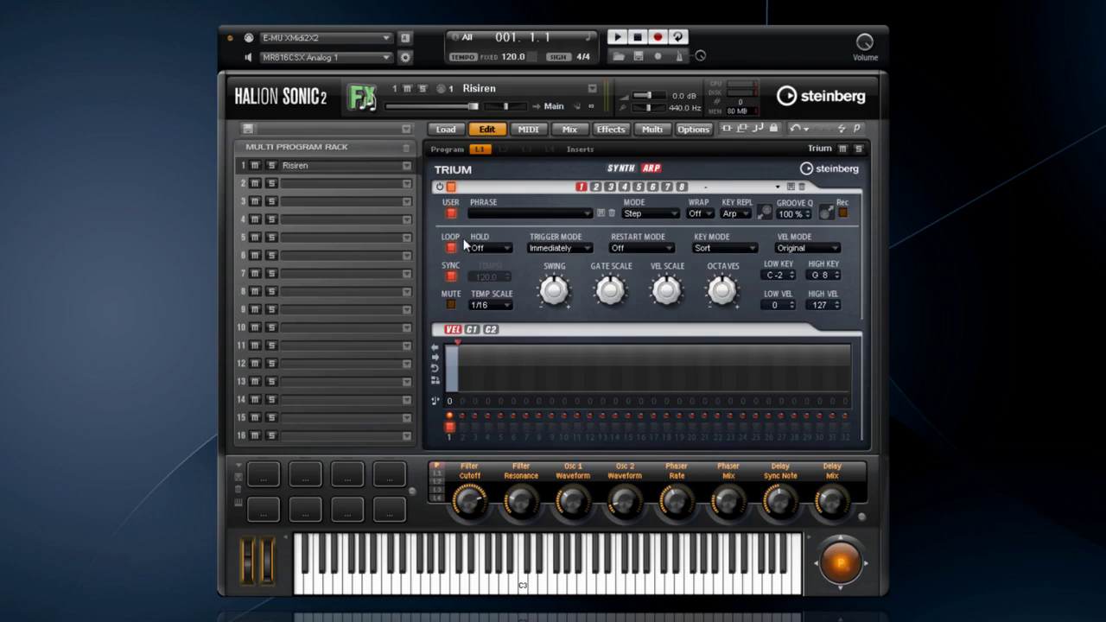
pyautogui.moveTo(458, 347)
pyautogui.mouseDown()
pyautogui.moveTo(719, 356)
pyautogui.moveTo(701, 367)
pyautogui.mouseUp()
pyautogui.moveTo(554, 365); pyautogui.dragTo(432, 363)
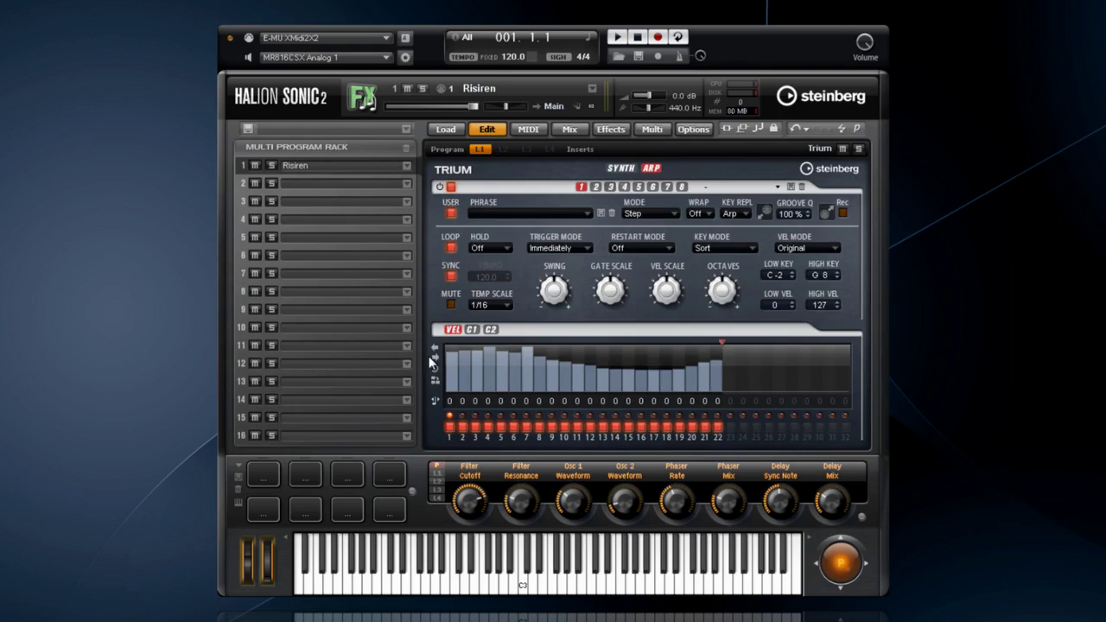
# Step: Turn on Trium's oscillator 3 and enable the sub oscillator, ring modulation and noise generator
pyautogui.click(621, 170)
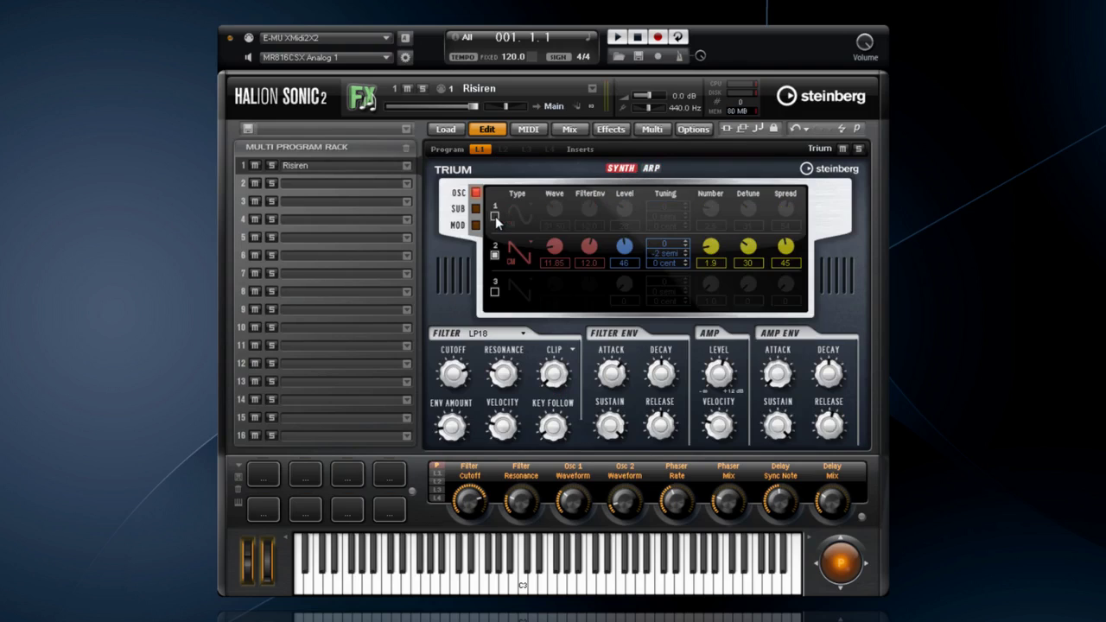
pyautogui.click(494, 291)
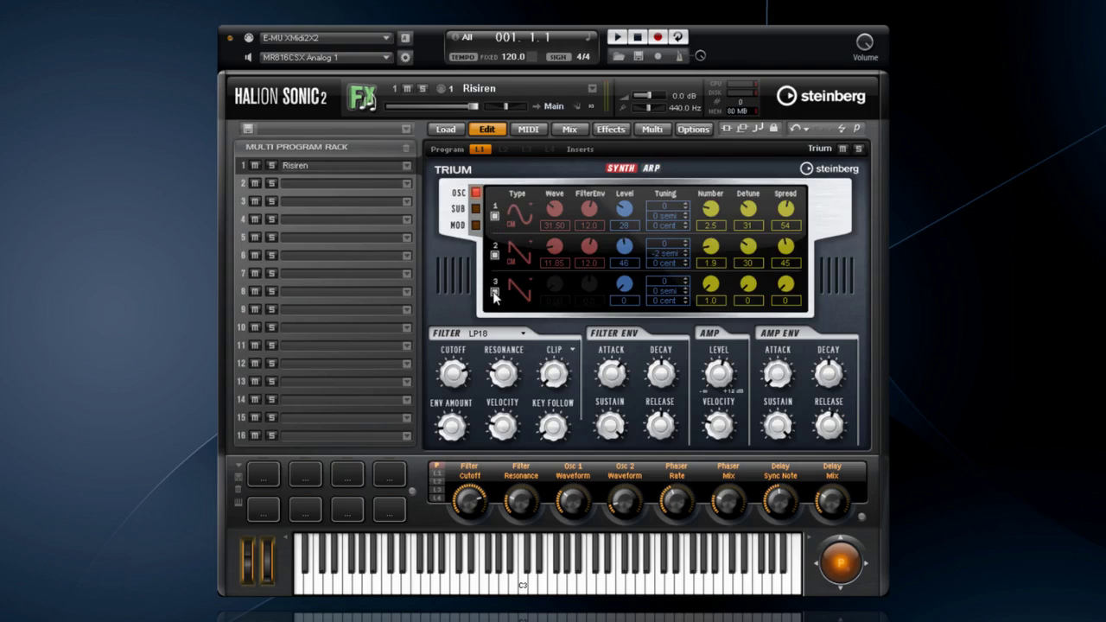
pyautogui.click(475, 210)
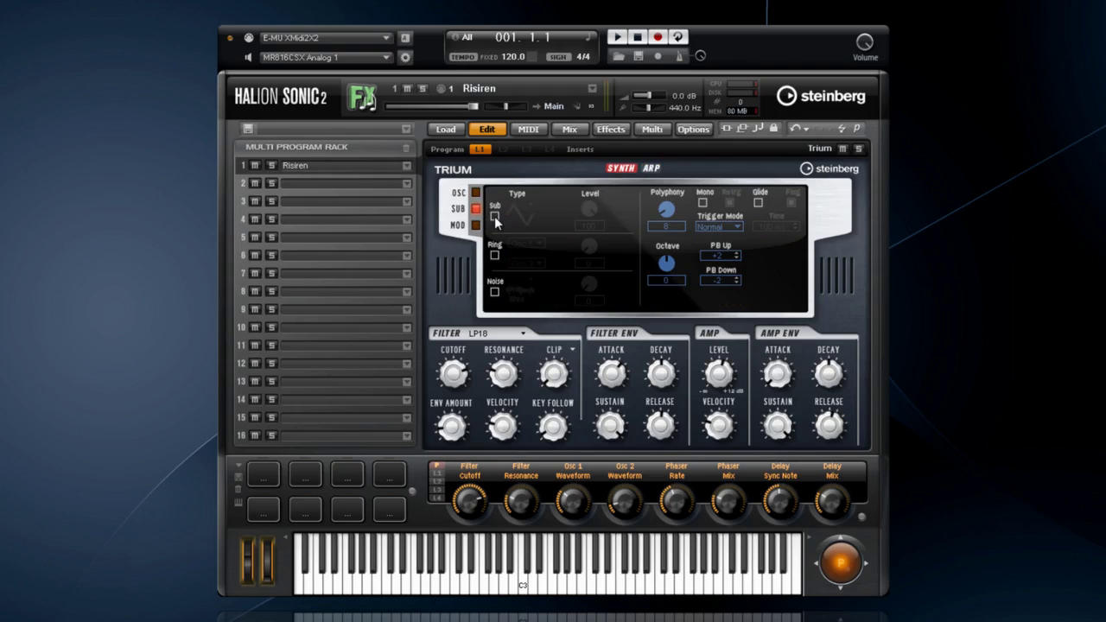
pyautogui.click(494, 292)
pyautogui.click(494, 255)
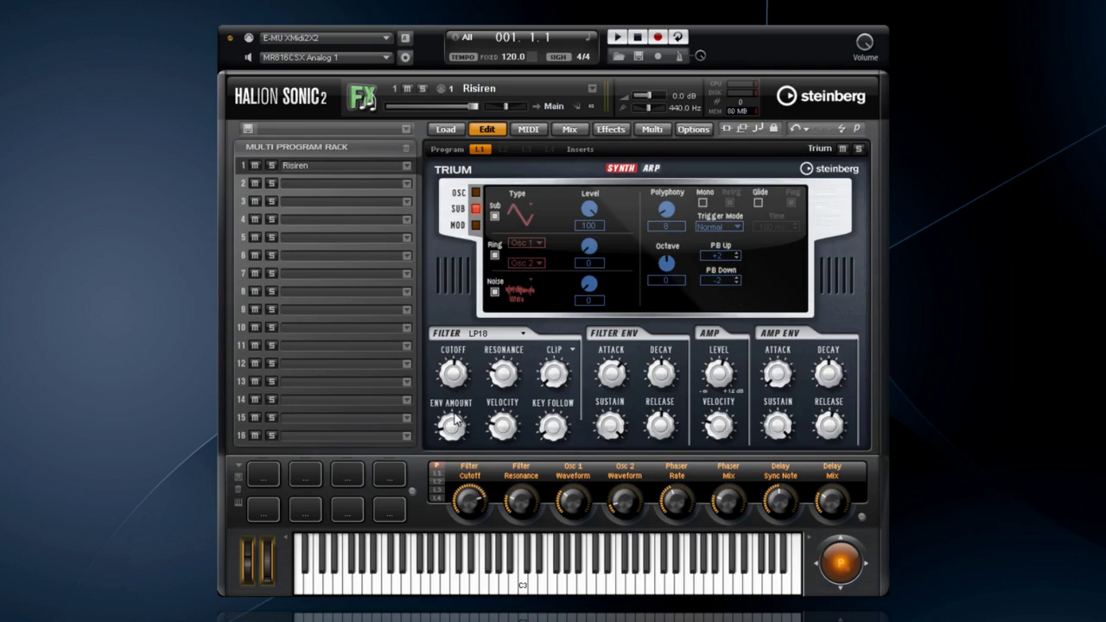
# Step: Enable sync for Trium's LFO and adjust the LFO Pitch, modulation wheel Cutoff and LFO Osc1 Wave depths
pyautogui.click(475, 227)
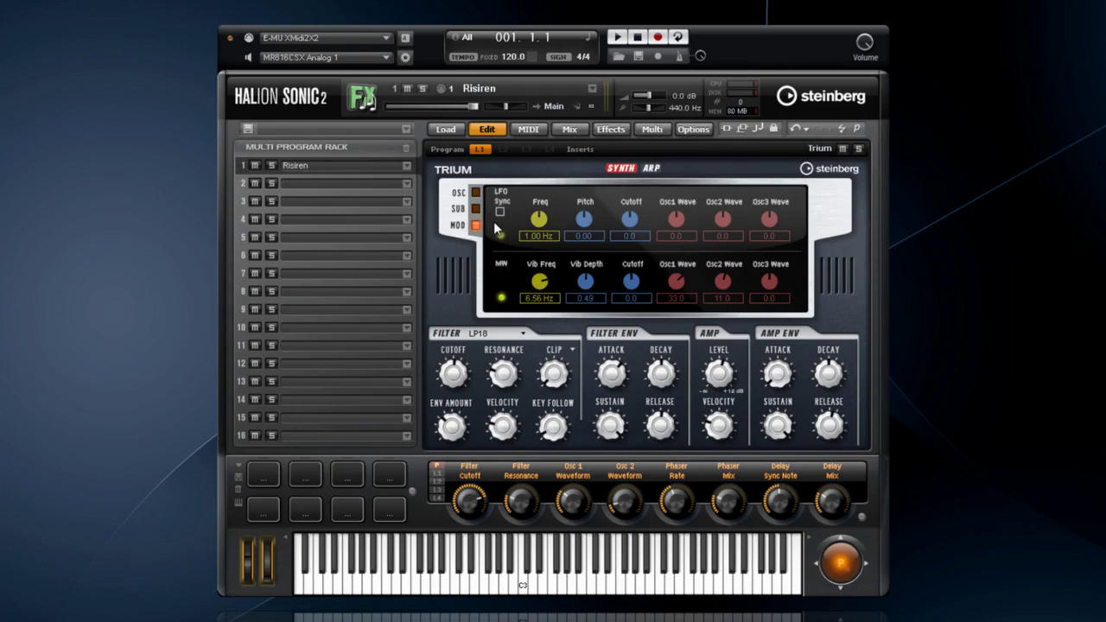
pyautogui.click(499, 212)
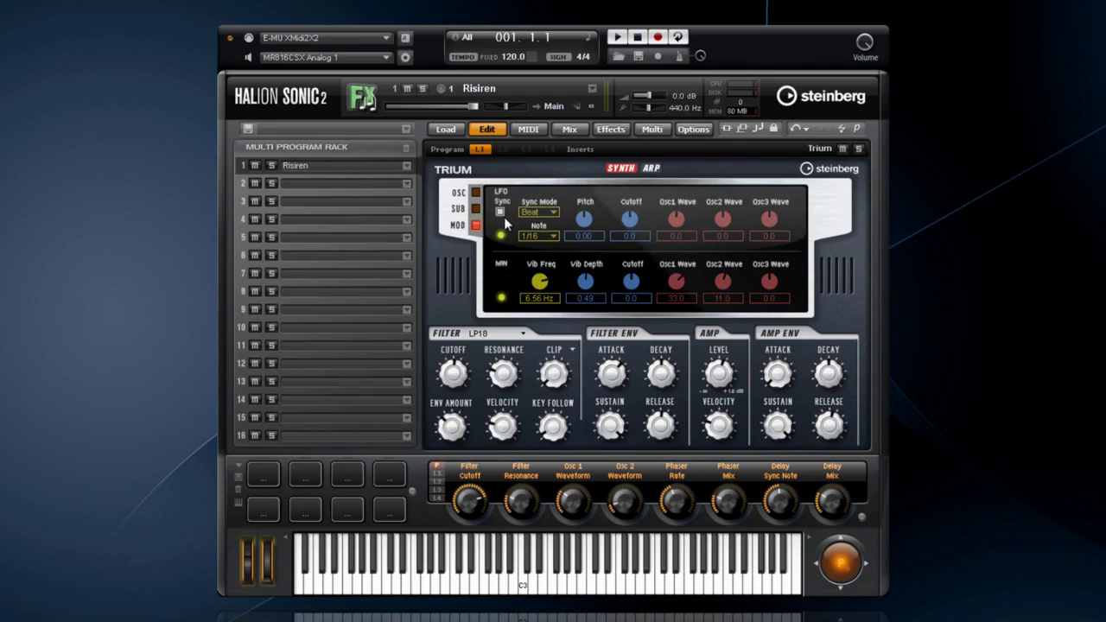
pyautogui.moveTo(581, 218); pyautogui.dragTo(581, 204)
pyautogui.moveTo(640, 285); pyautogui.dragTo(639, 296)
pyautogui.moveTo(675, 221); pyautogui.dragTo(680, 201)
# Step: Return to Trium's oscillator settings and set the filter type to HP6+AP
pyautogui.click(476, 193)
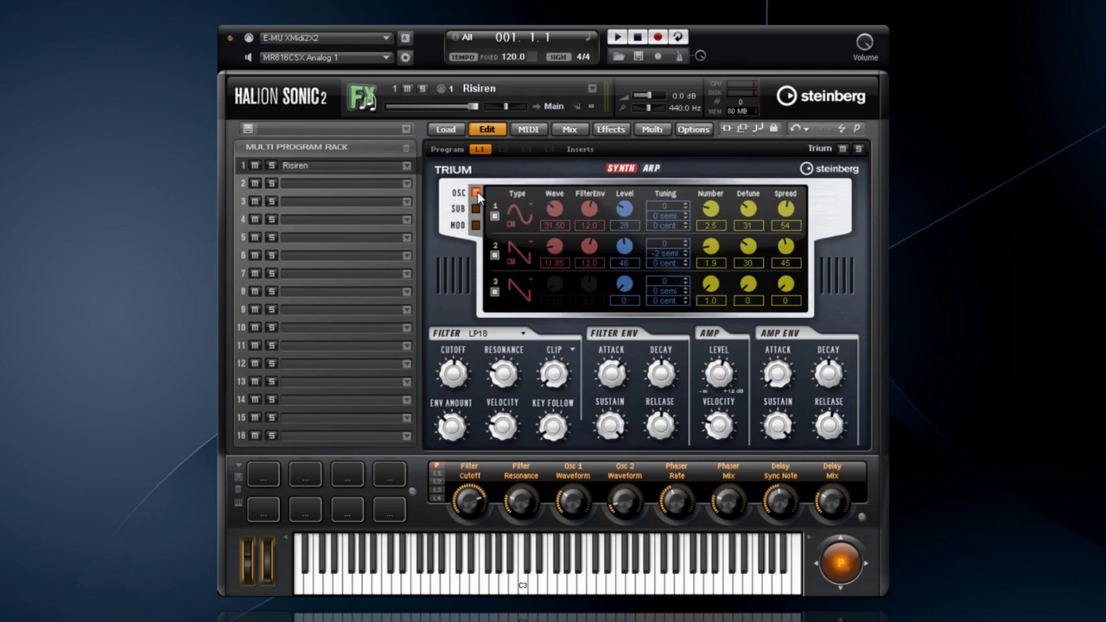
pyautogui.click(519, 333)
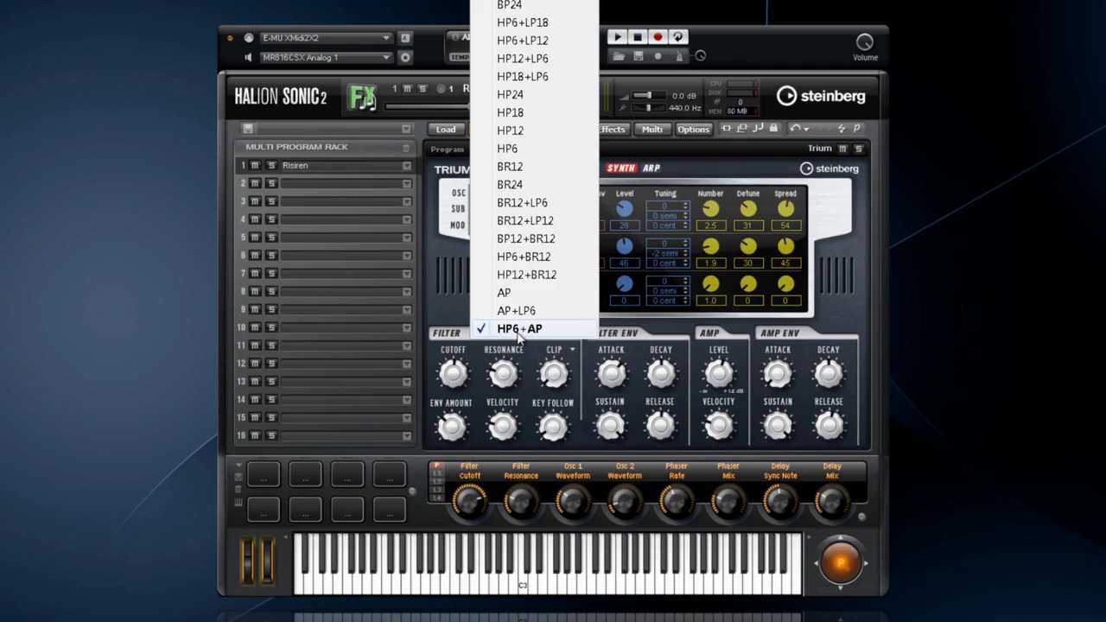
pyautogui.click(518, 332)
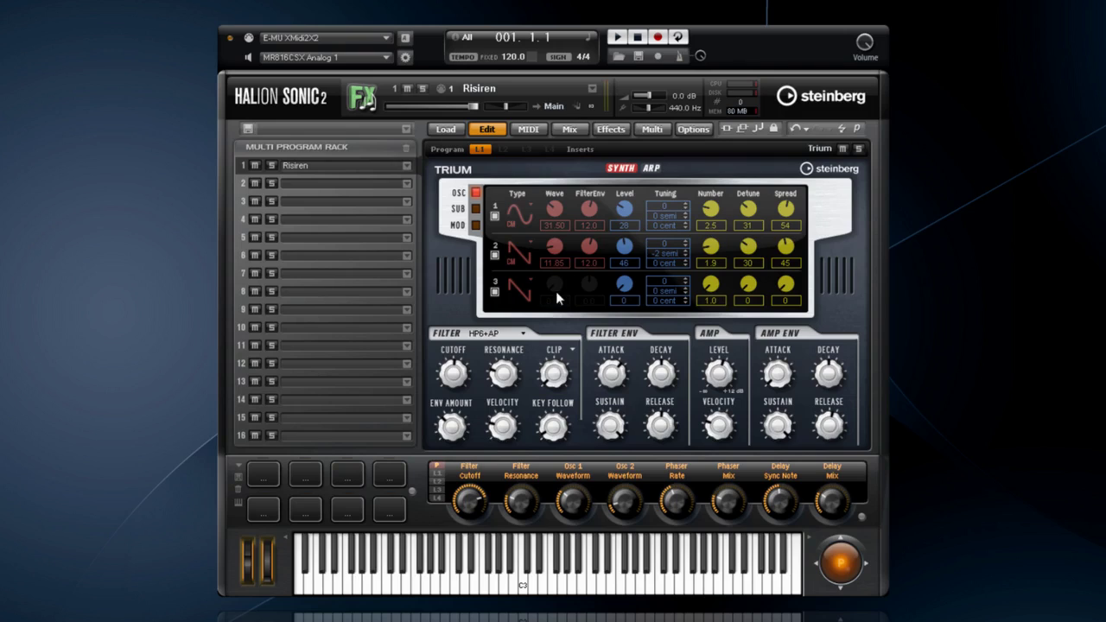
# Step: Draw values for controller C1 across Trium's arpeggiator steps 3 to 19
pyautogui.click(643, 172)
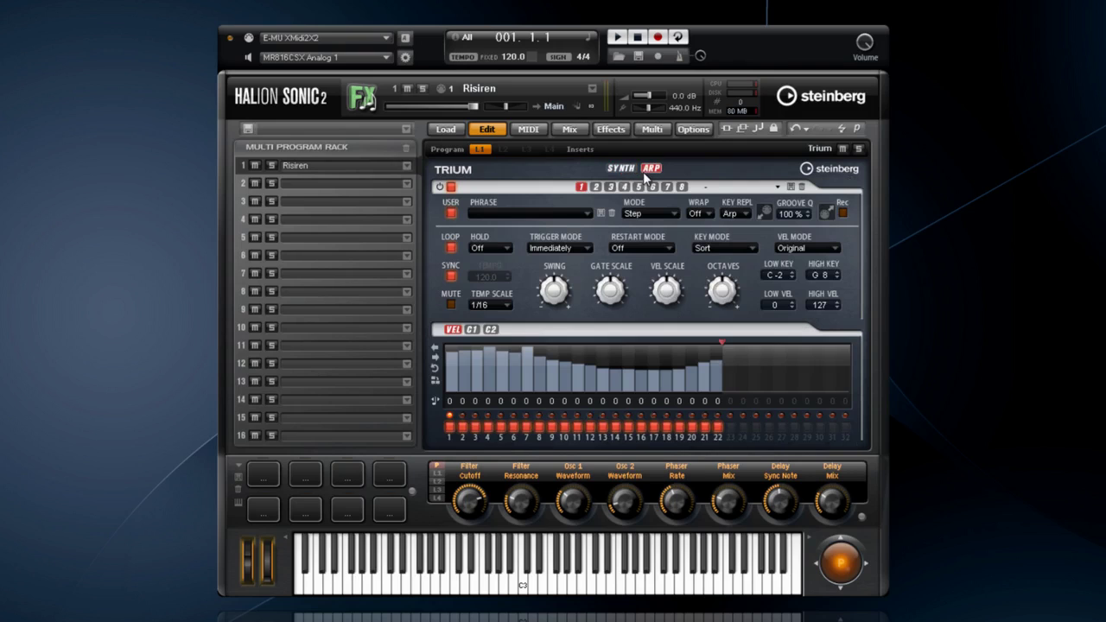
pyautogui.click(472, 330)
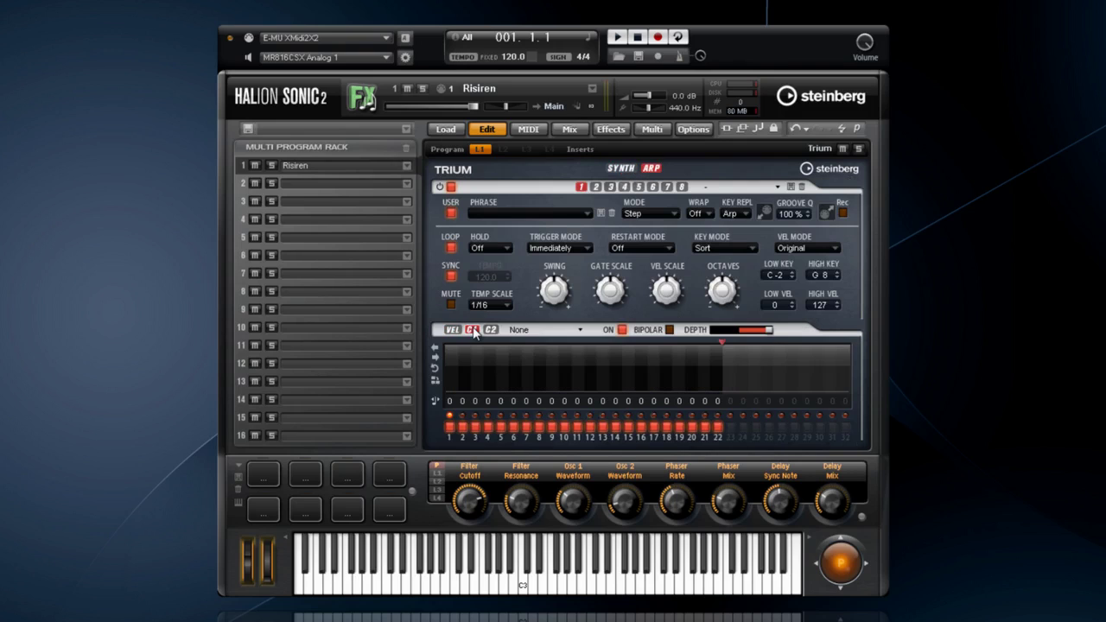
pyautogui.moveTo(469, 361)
pyautogui.mouseDown()
pyautogui.moveTo(536, 380)
pyautogui.moveTo(681, 351)
pyautogui.mouseUp()
# Step: Draw values for arpeggiator controller C2 at steps 3, 7, 10 and 15, and assign the controller to Cutoff
pyautogui.click(491, 330)
pyautogui.click(476, 352)
pyautogui.click(527, 353)
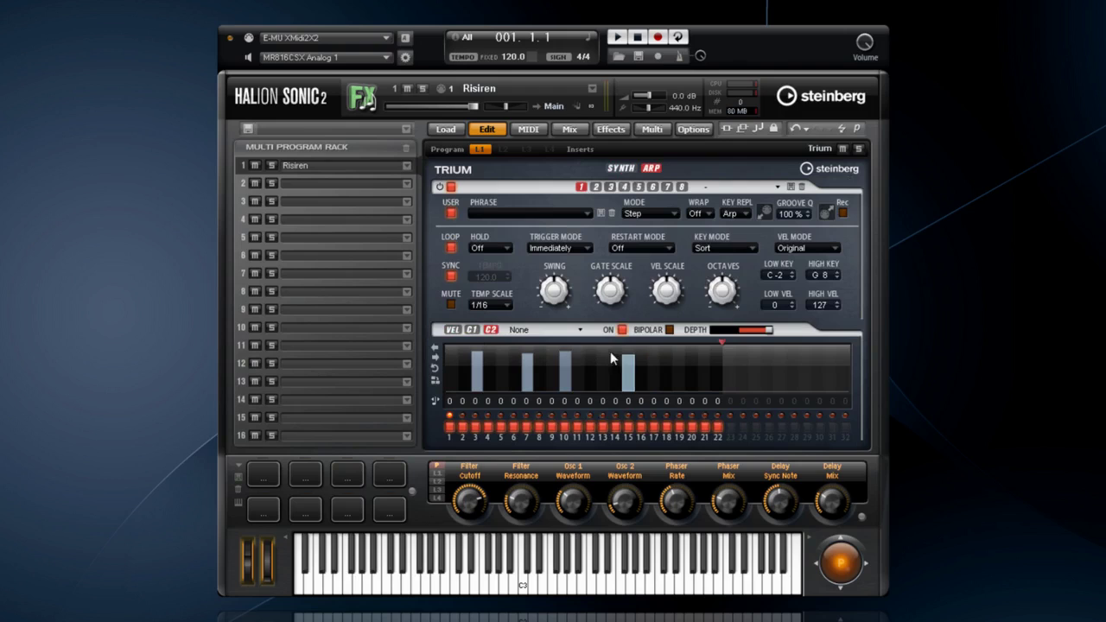
pyautogui.click(579, 330)
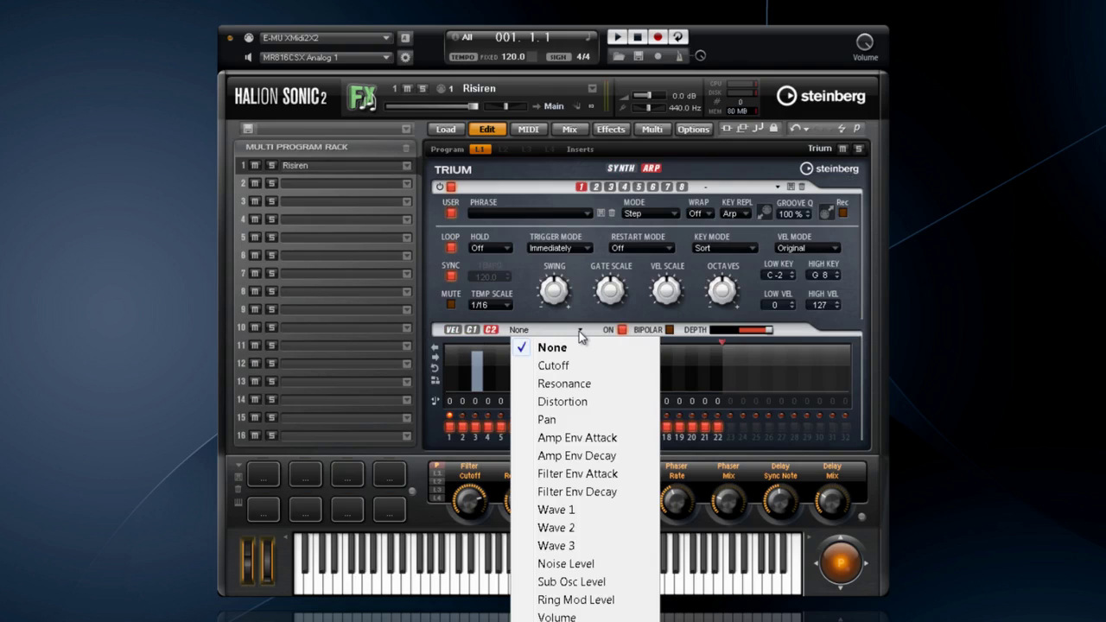
pyautogui.click(578, 363)
# Step: Adjust the Pitch, Cutoff and Osc1 Wave depths of Trium's LFO and the modulation wheel's Vib Depth
pyautogui.click(620, 167)
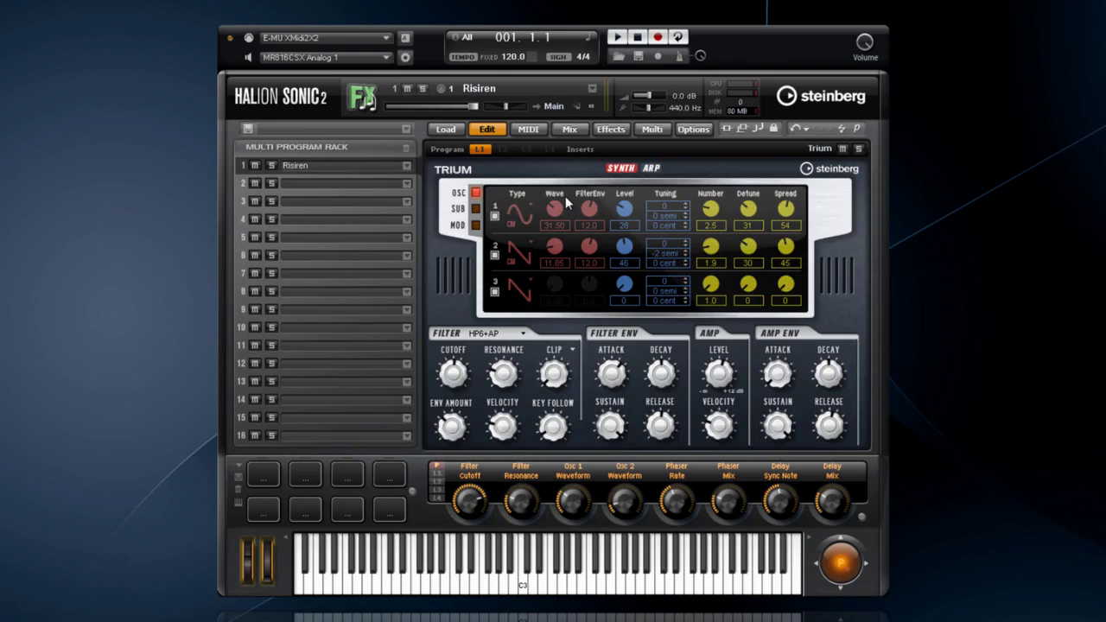
pyautogui.click(475, 226)
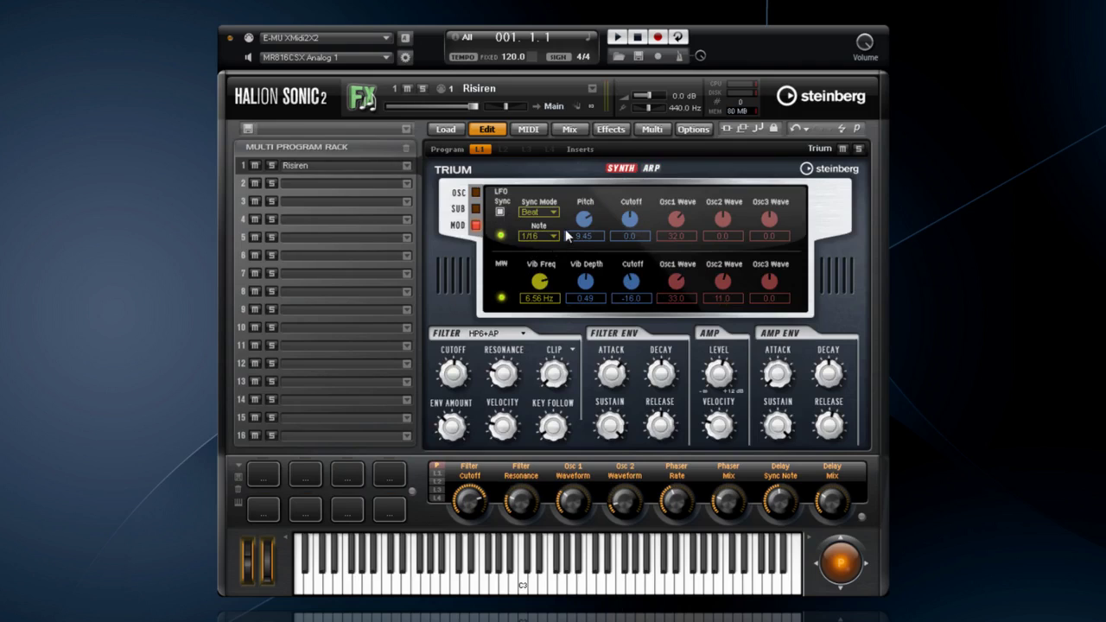
pyautogui.moveTo(581, 227); pyautogui.dragTo(585, 235)
pyautogui.moveTo(625, 217); pyautogui.dragTo(630, 184)
pyautogui.moveTo(673, 213); pyautogui.dragTo(675, 341)
pyautogui.moveTo(585, 282); pyautogui.dragTo(580, 246)
# Step: Filter the Trium programs to Synth Comp and Analog, load Midnight Dancer, and show its synth settings for editing
pyautogui.click(454, 128)
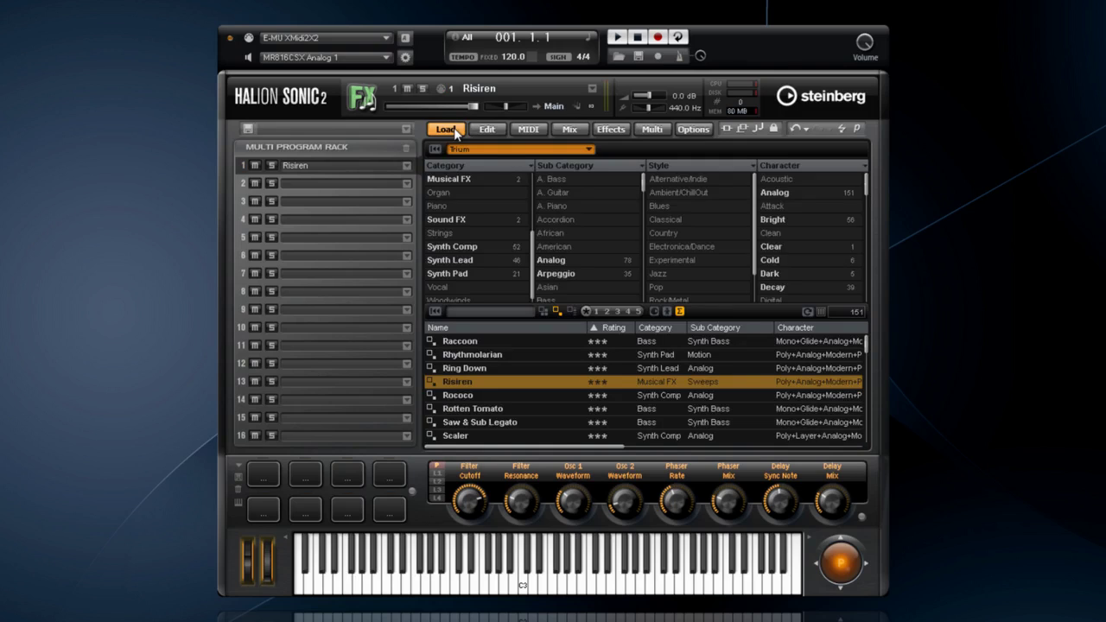
pyautogui.click(470, 246)
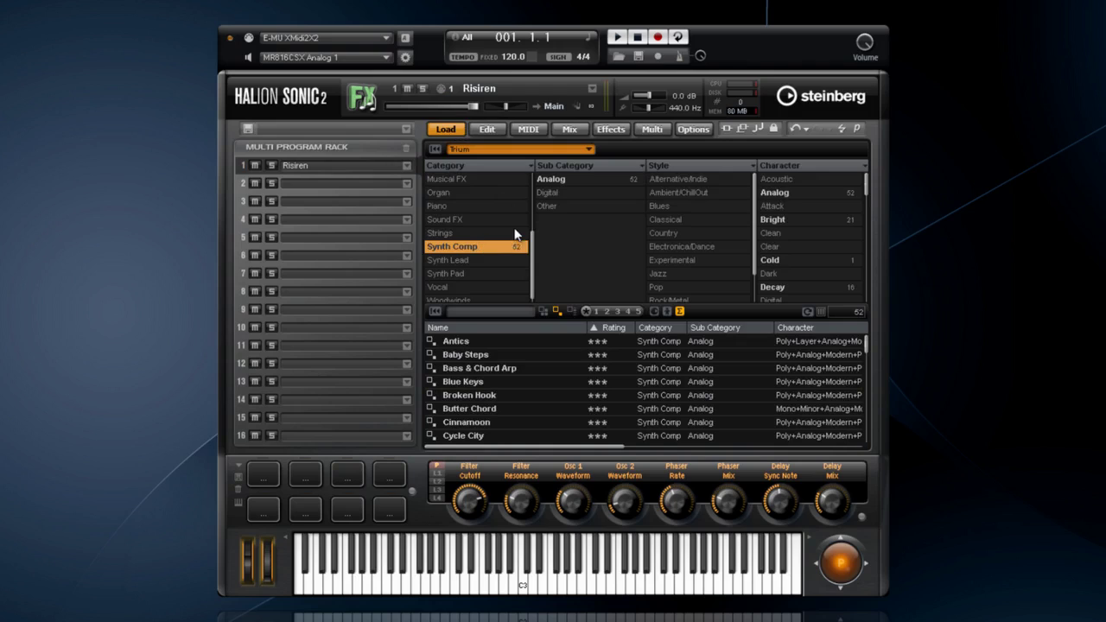
pyautogui.click(561, 181)
pyautogui.scroll(-7, 512, 385)
pyautogui.doubleClick(512, 386)
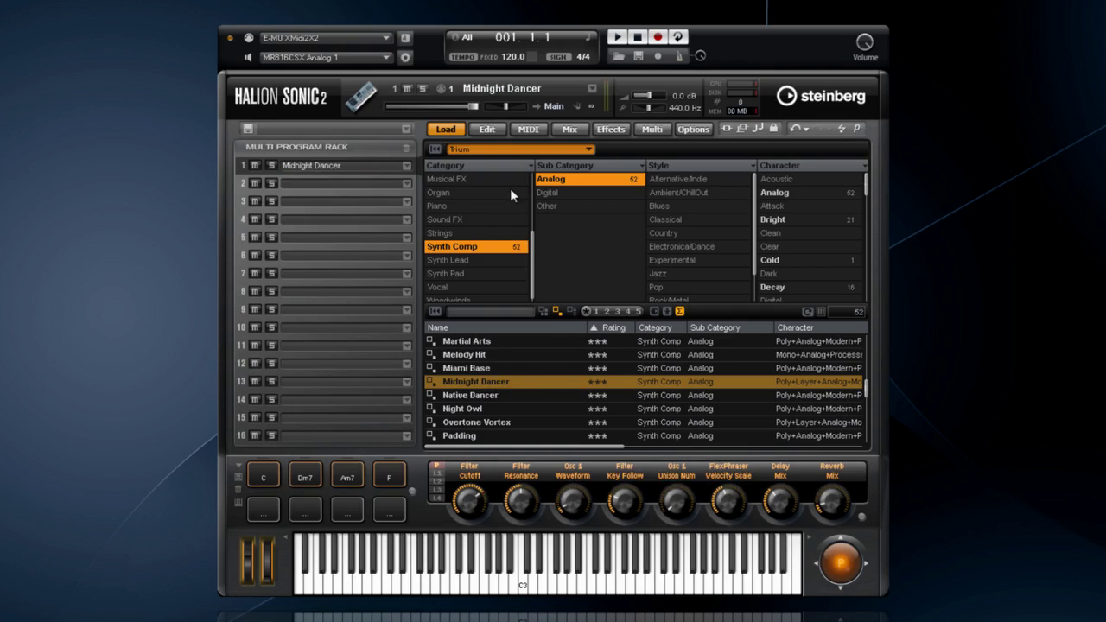
pyautogui.click(486, 131)
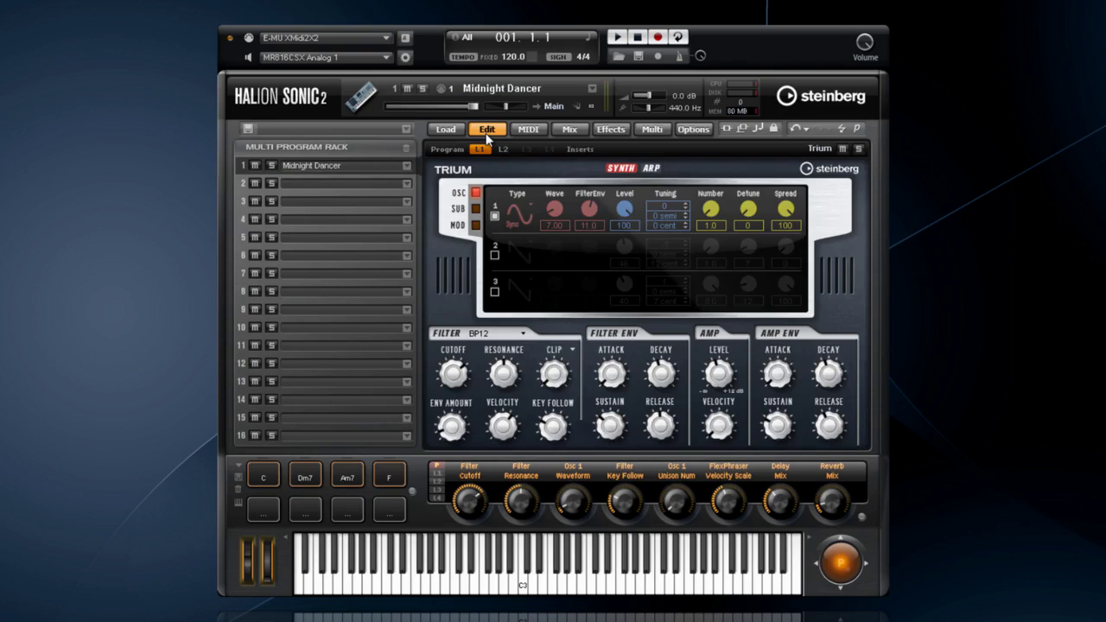